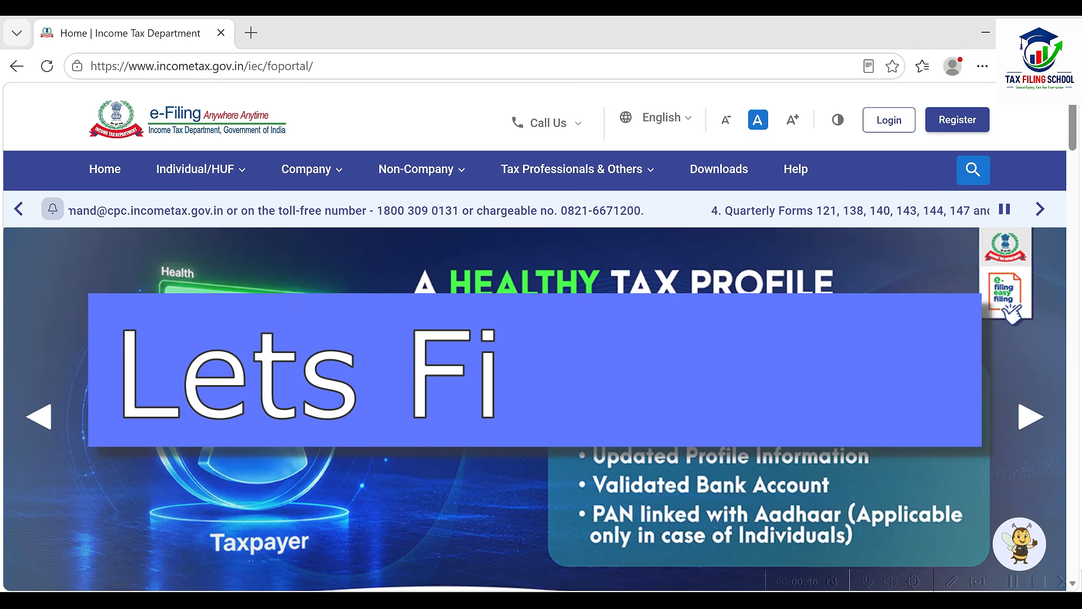
Step: Check the Form 16 PDF's Annexure I salary of 1614163.00, then bring up the ITR calculator workbook
key(alt+Tab)
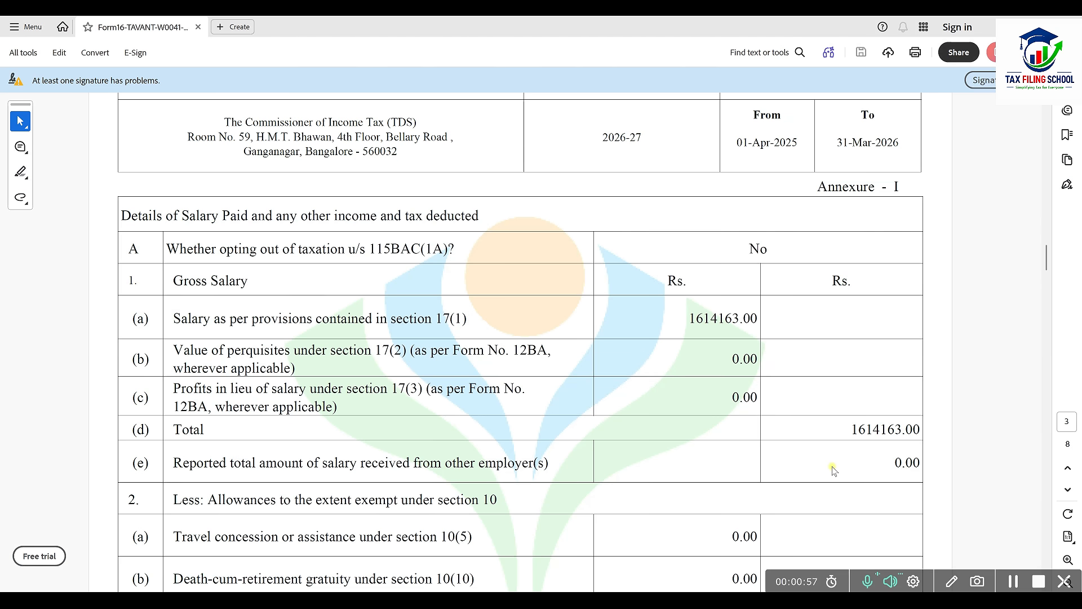
key(alt+Tab)
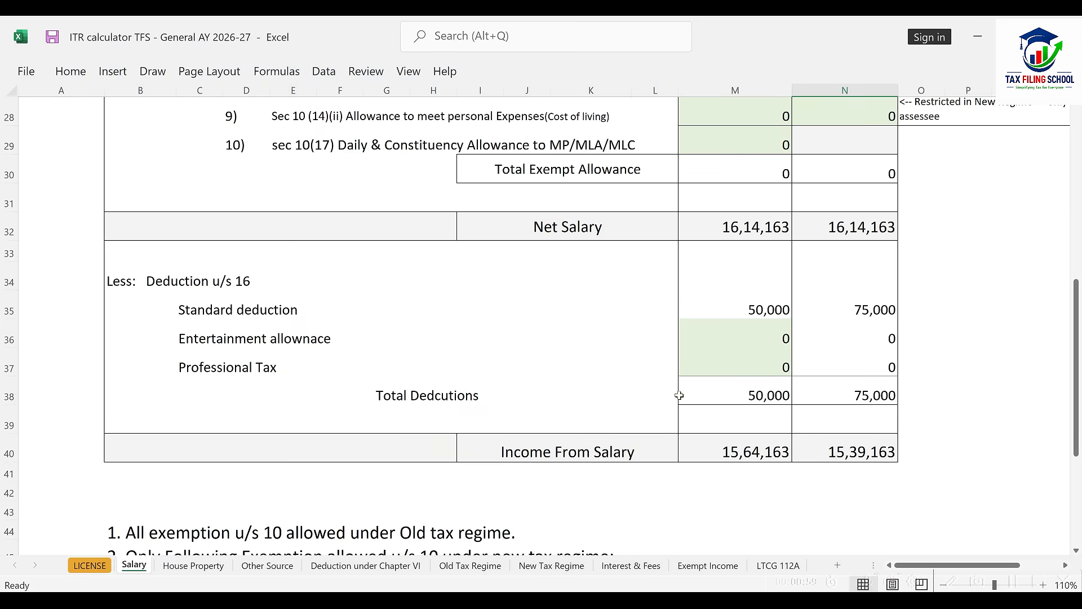
Step: Review the Other Source and Deduction under Chapter VI sheets in the ITR calculator
scroll(679, 395, up, 6)
scroll(701, 378, down, 2)
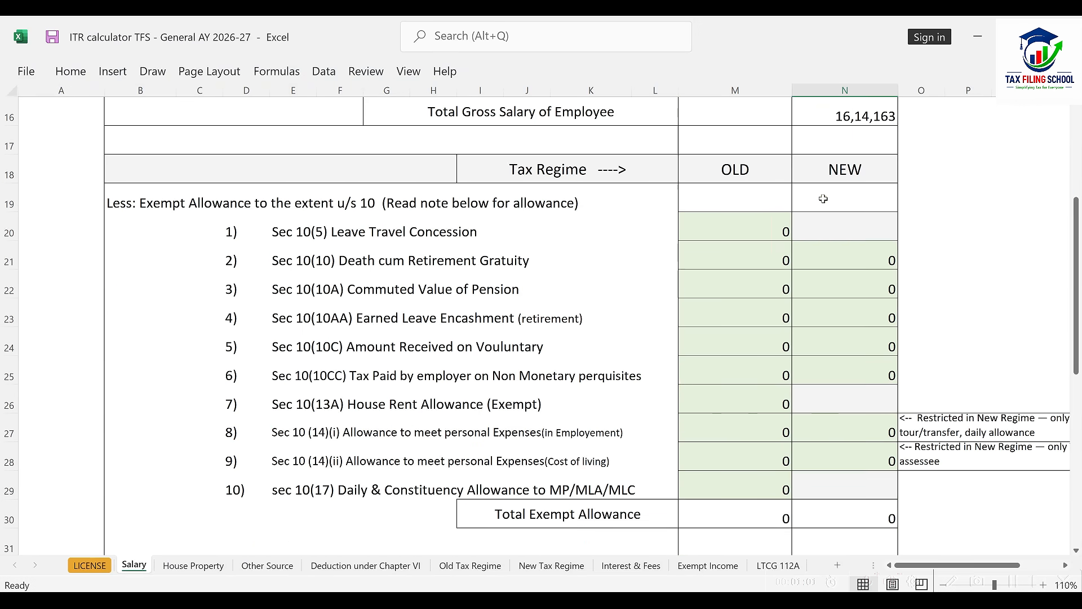
scroll(823, 198, down, 5)
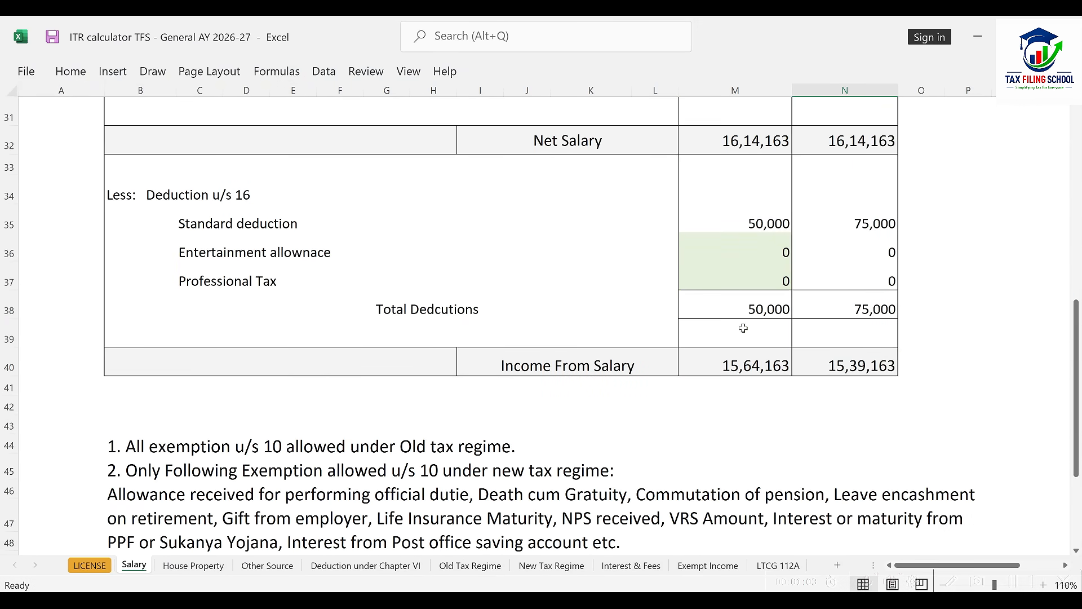
click(268, 565)
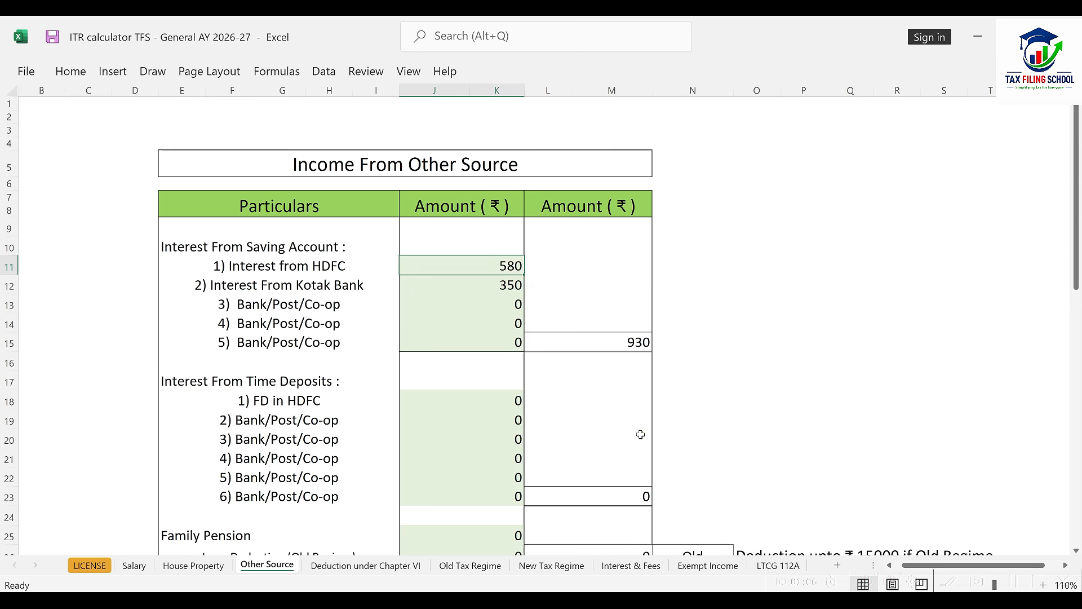
scroll(640, 435, down, 3)
scroll(640, 435, down, 6)
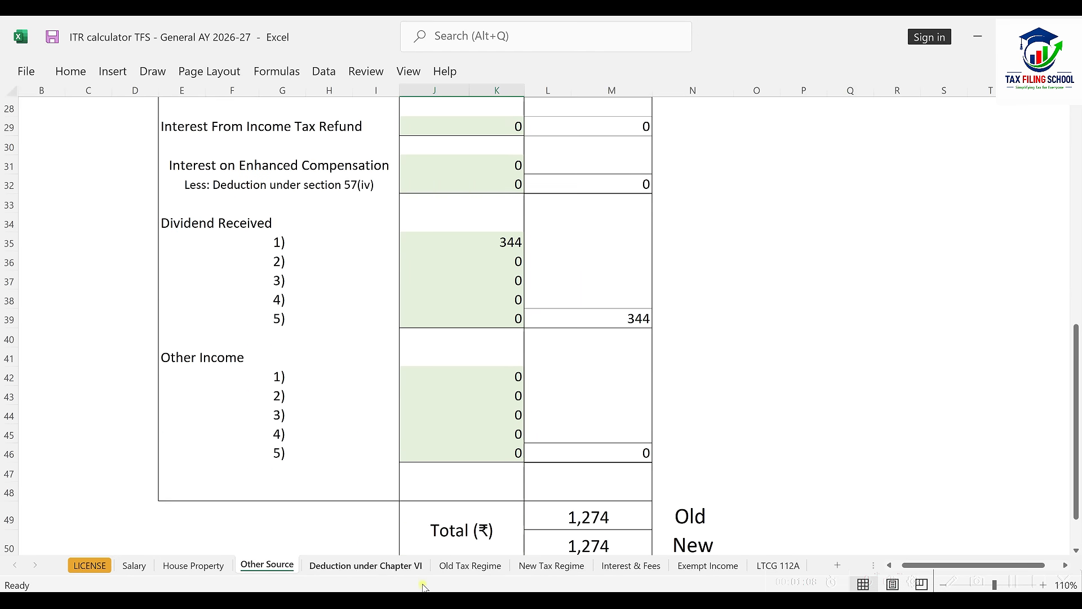
click(397, 565)
scroll(618, 402, down, 6)
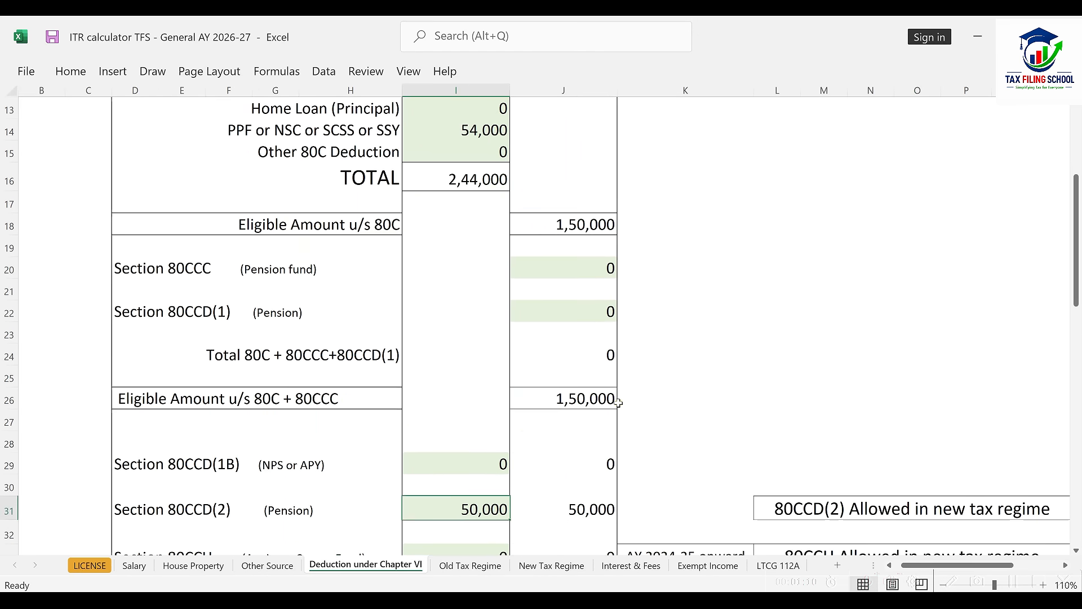
Step: Compare the Old and New Tax Regime sheets, then return via Salary to the portal
click(479, 566)
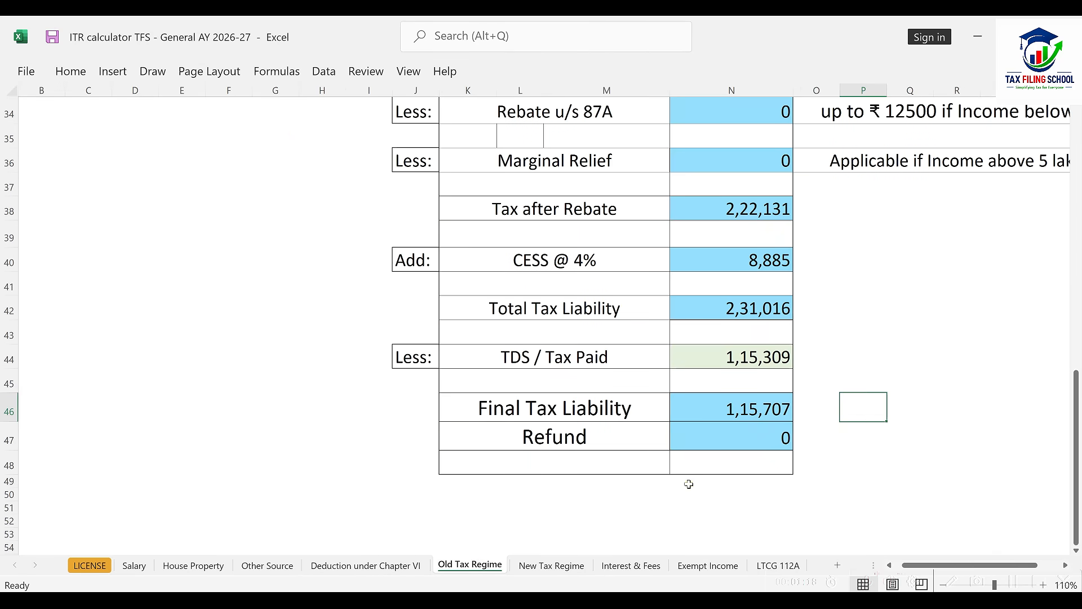
click(555, 565)
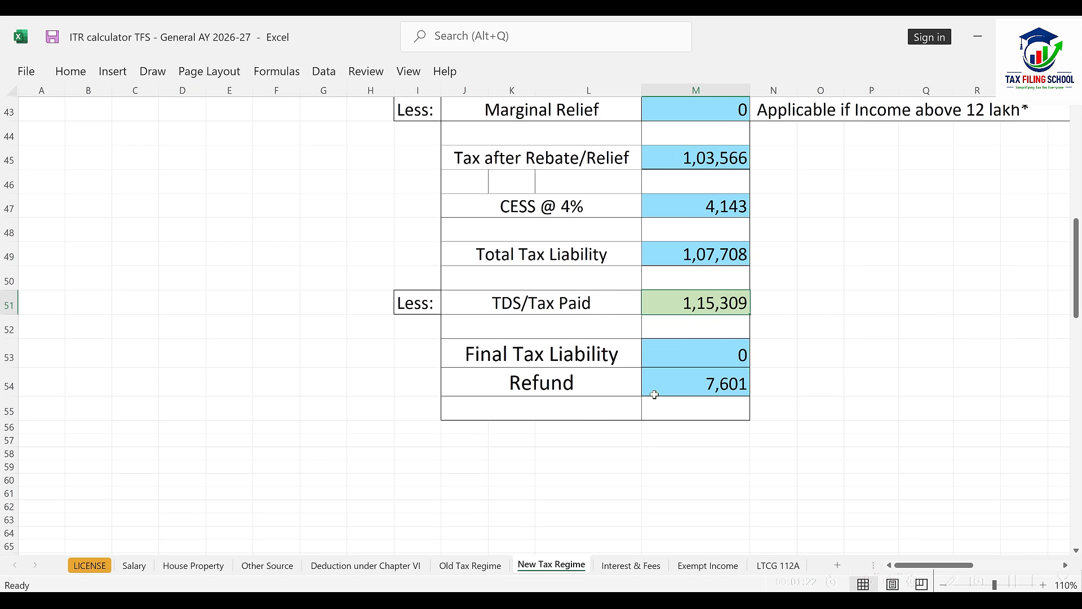
click(484, 564)
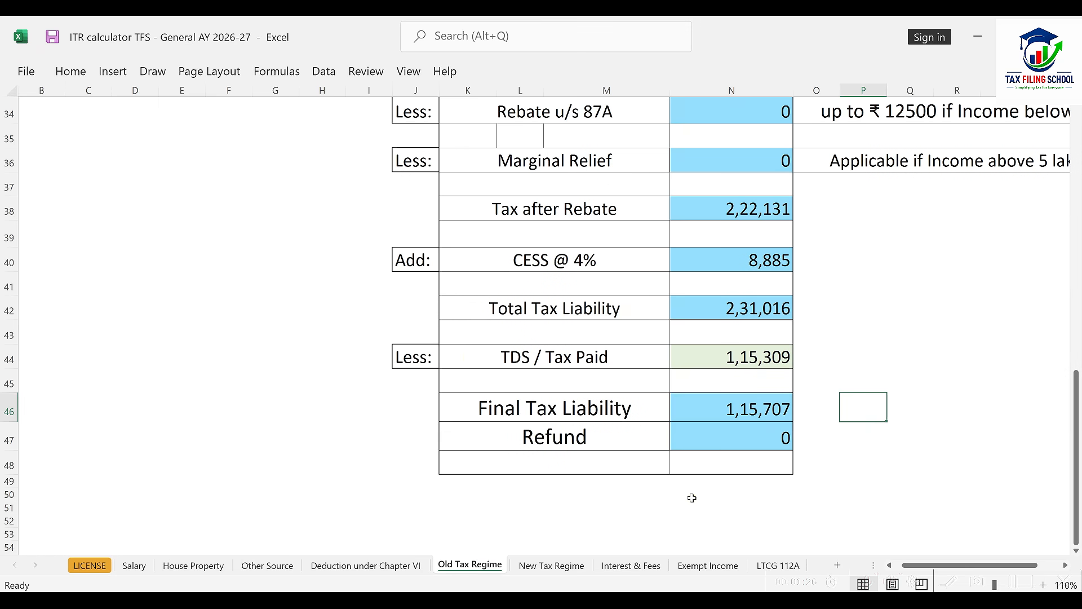
click(134, 565)
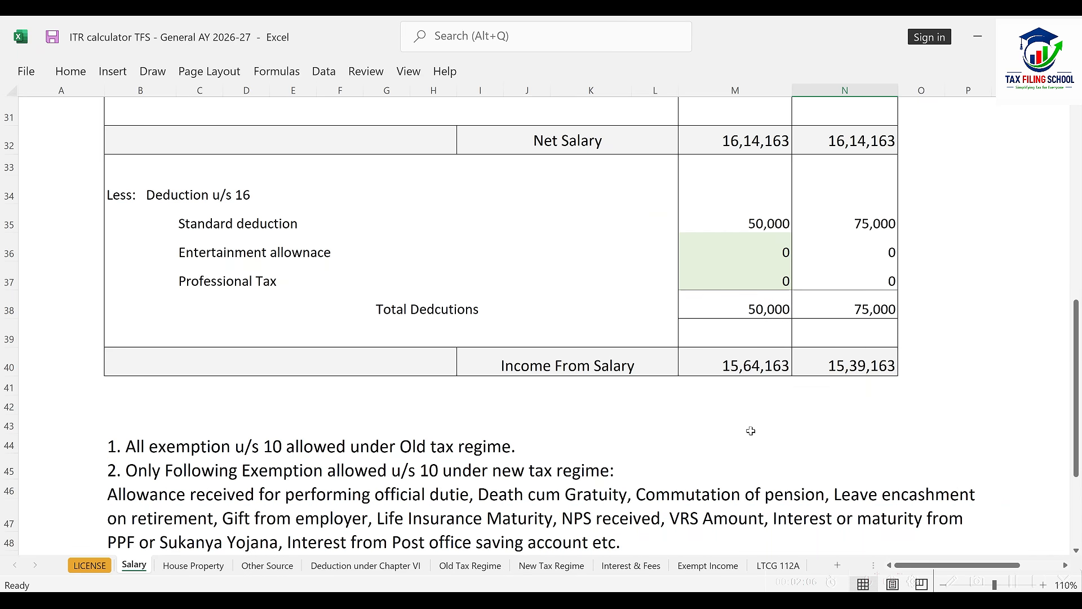
key(alt+Tab)
key(alt+Tab)
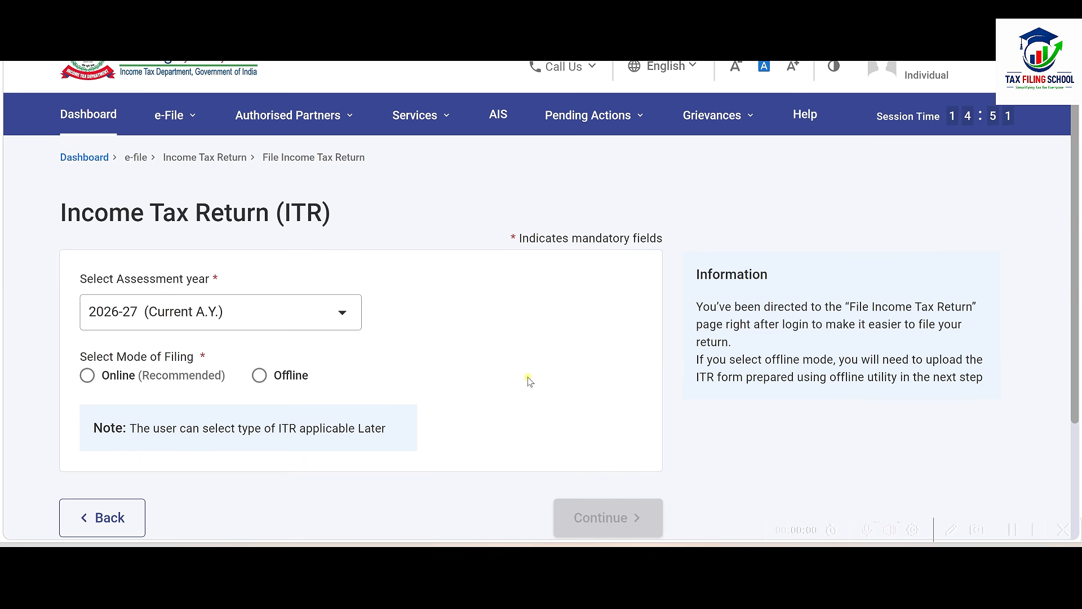
Step: Choose online filing and start a new income tax return
click(89, 376)
click(591, 515)
scroll(592, 479, down, 2)
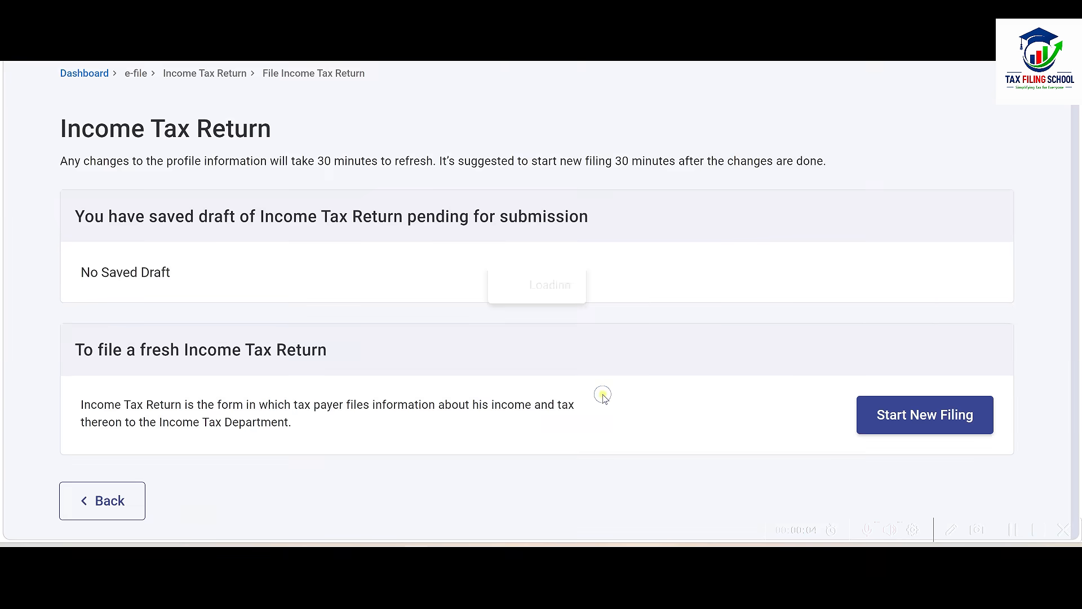
scroll(602, 398, down, 5)
click(914, 363)
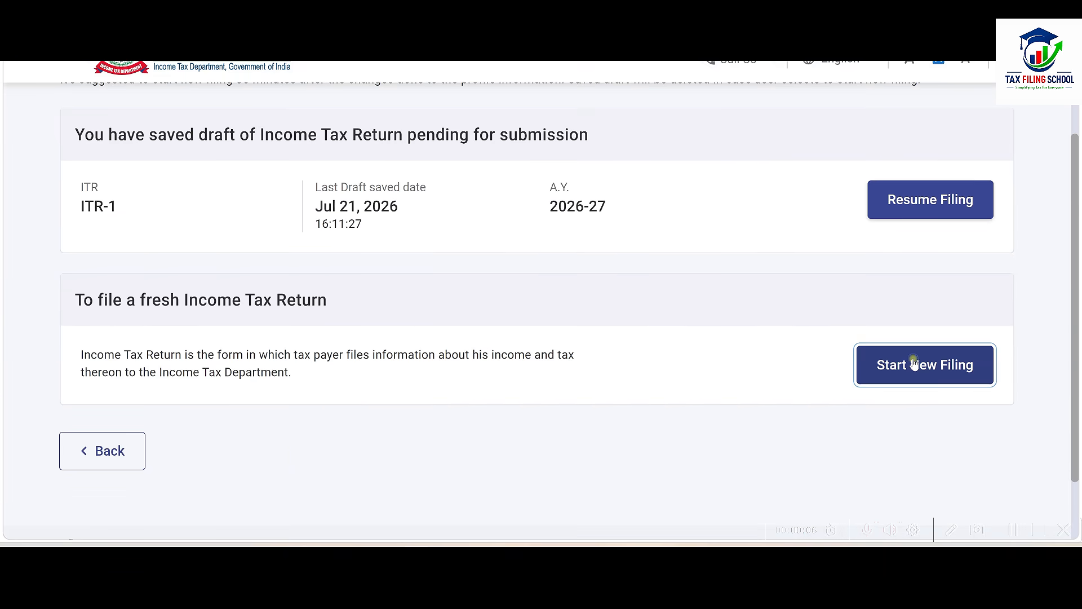
click(717, 339)
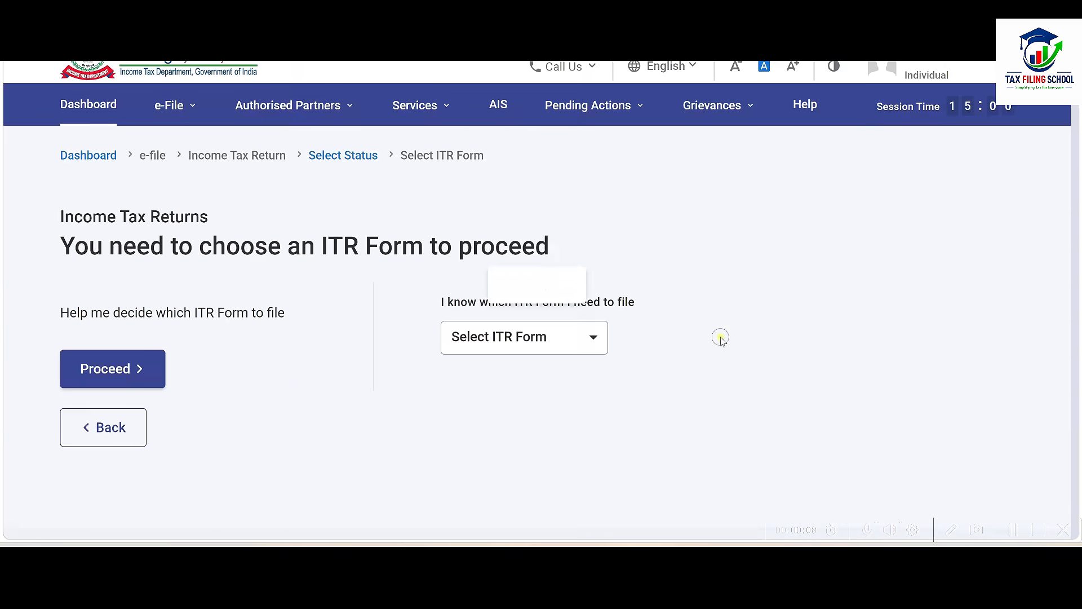
Step: Select ITR-1 as the return form and proceed past the New Tax Regime notice
click(552, 340)
click(500, 206)
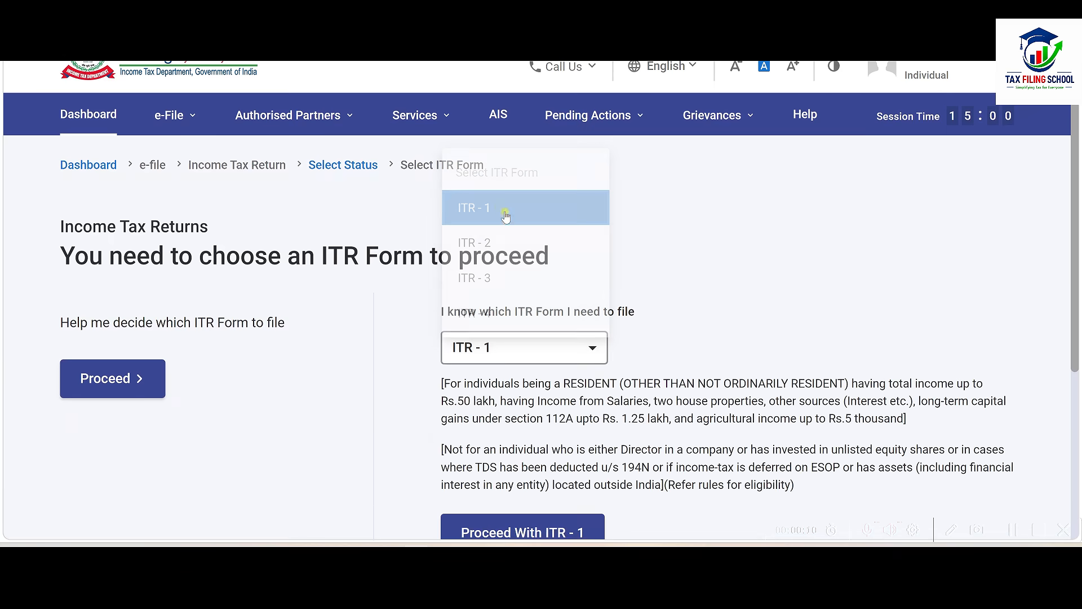
scroll(524, 282, down, 4)
click(530, 337)
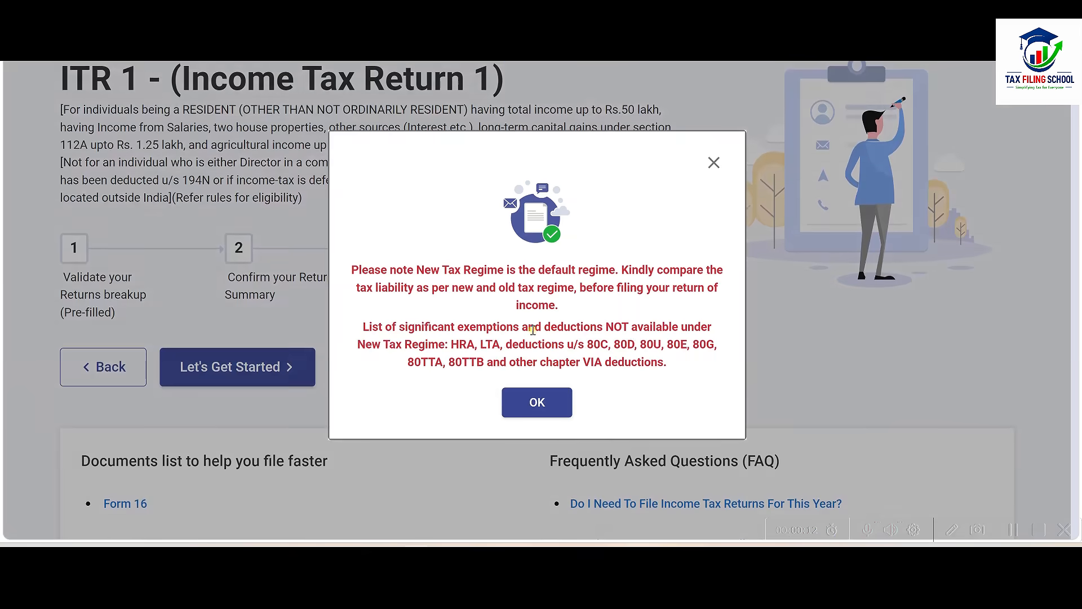
click(536, 402)
Step: Declare taxable income above the basic exemption limit and continue to the Return Summary
click(255, 330)
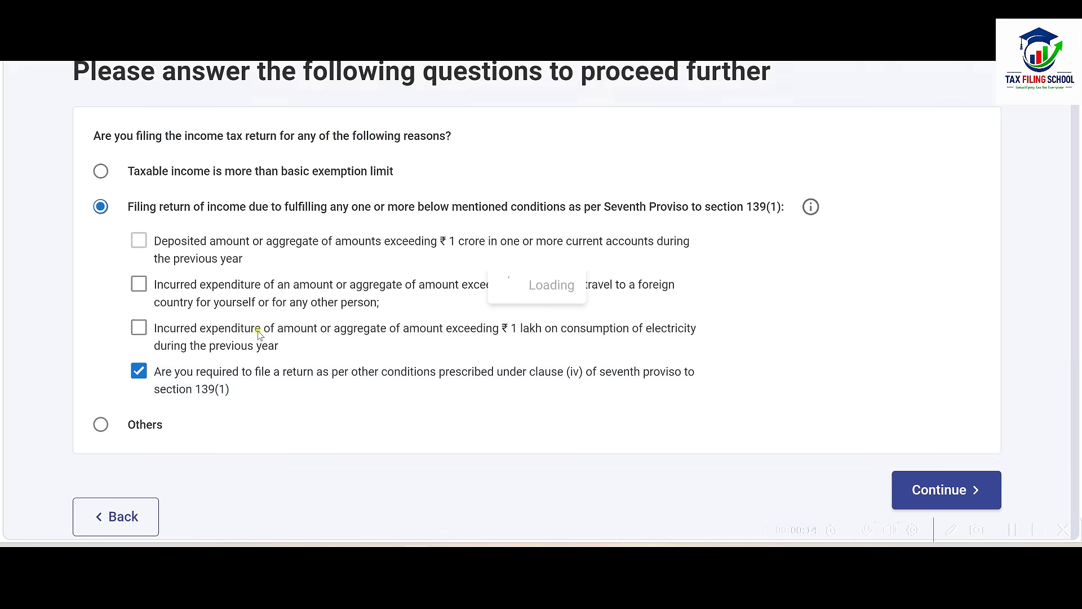
scroll(820, 403, up, 2)
click(100, 213)
scroll(533, 290, down, 2)
click(945, 444)
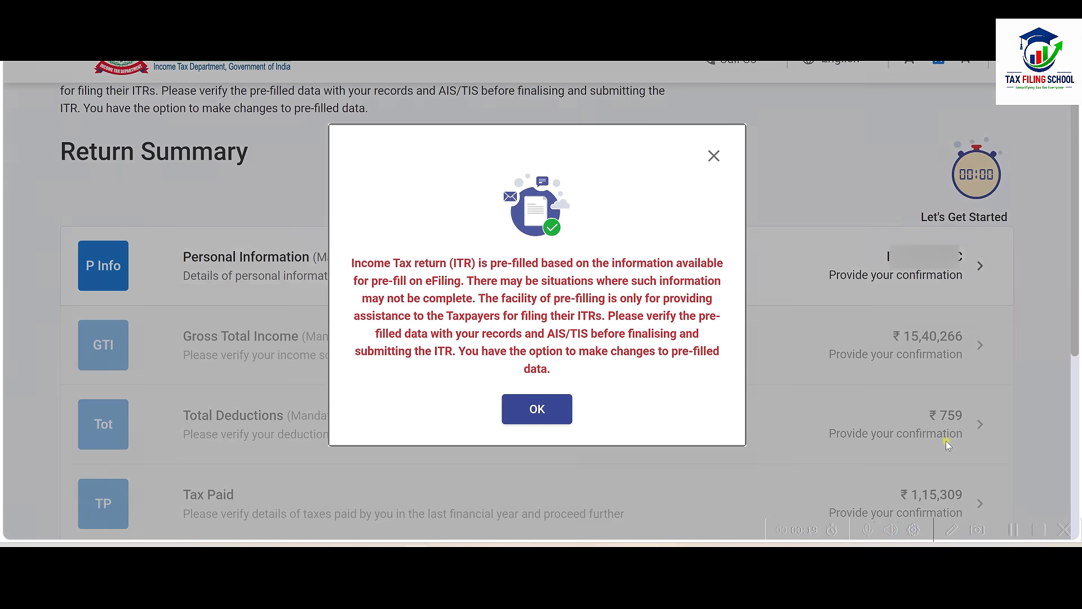
click(542, 410)
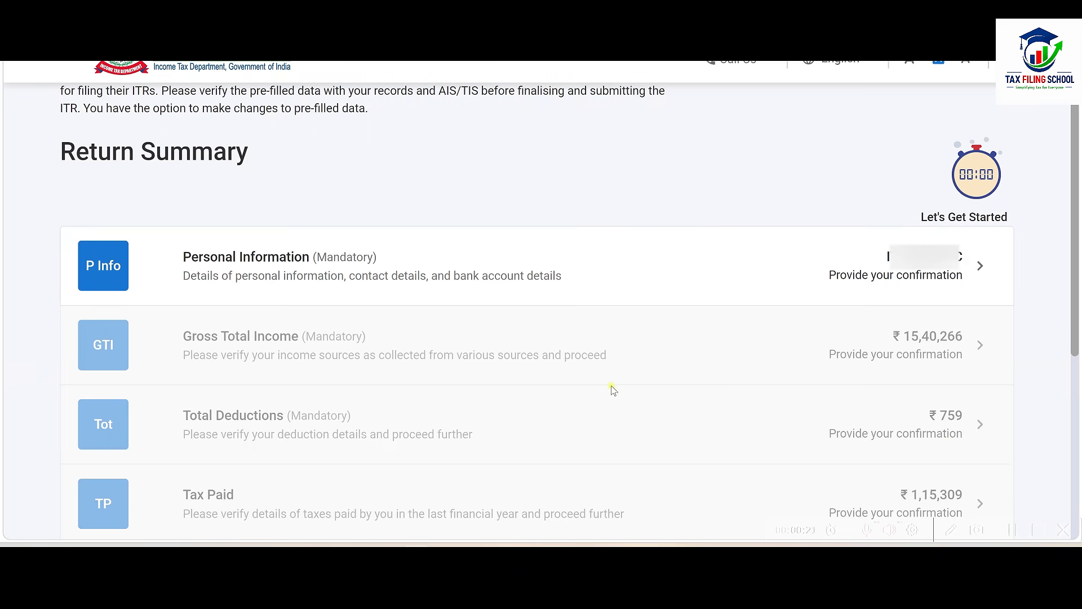
Step: In Personal Information, set Nature of Employment to Others
click(585, 268)
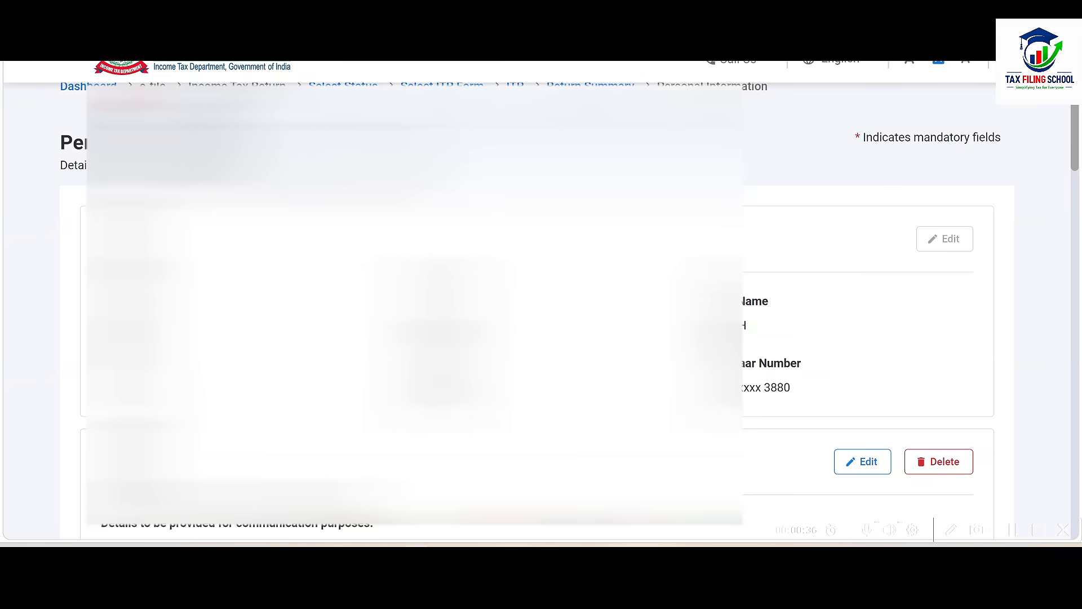
scroll(55, 254, down, 10)
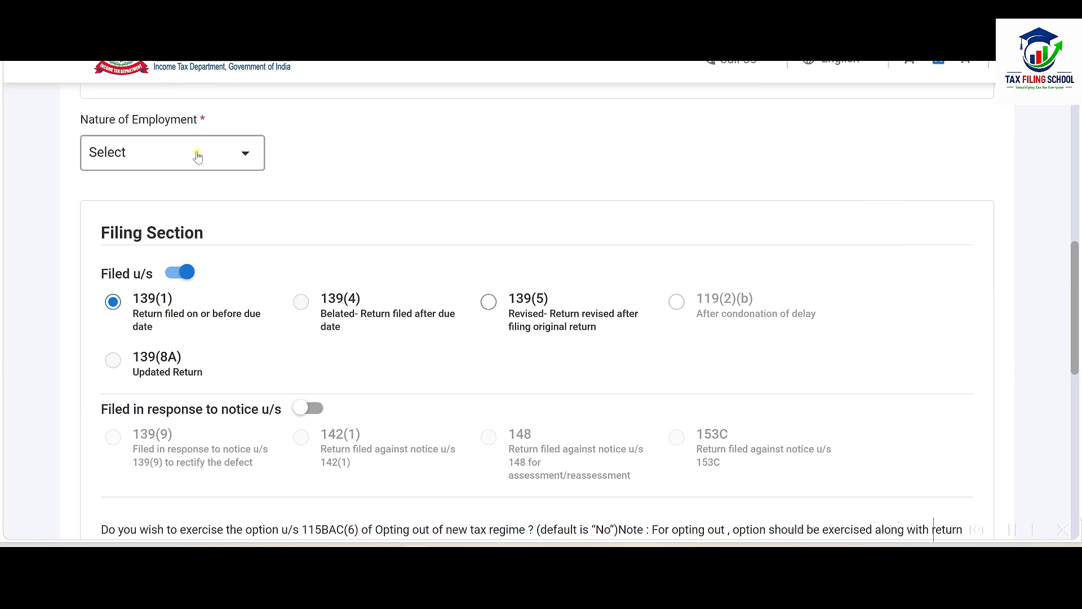
click(198, 156)
scroll(181, 253, down, 3)
click(133, 338)
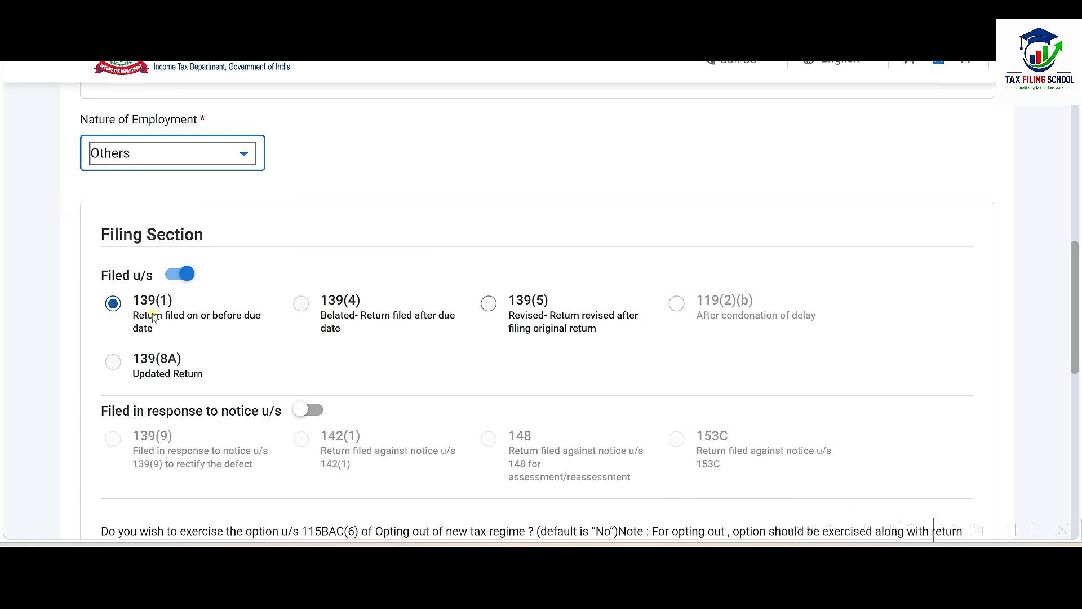
Step: Check the validated bank account is nominated for refund and confirm Personal Information
scroll(153, 317, down, 4)
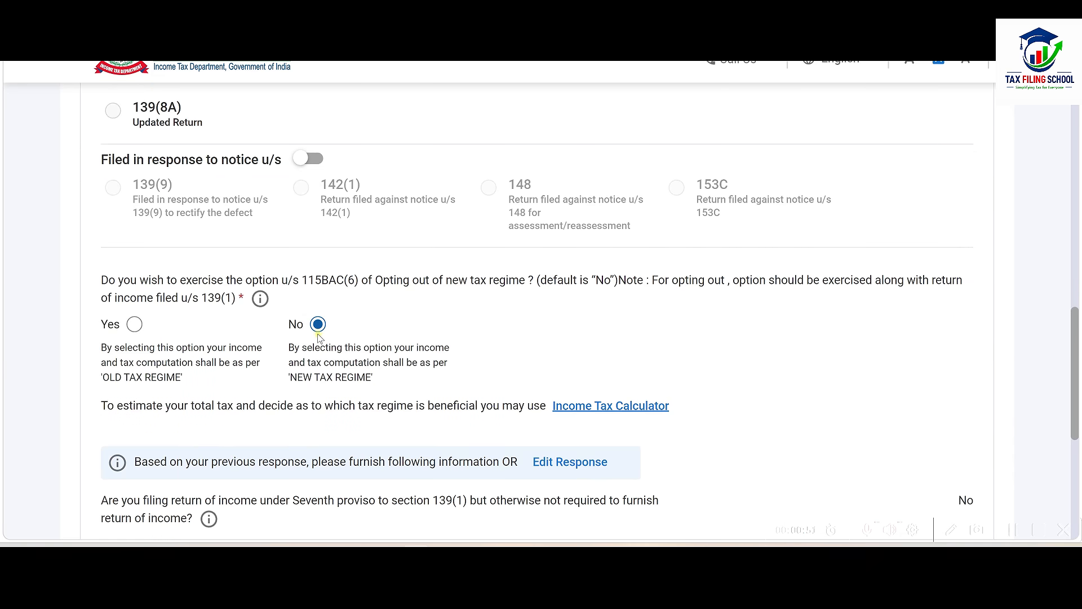
scroll(319, 333, down, 4)
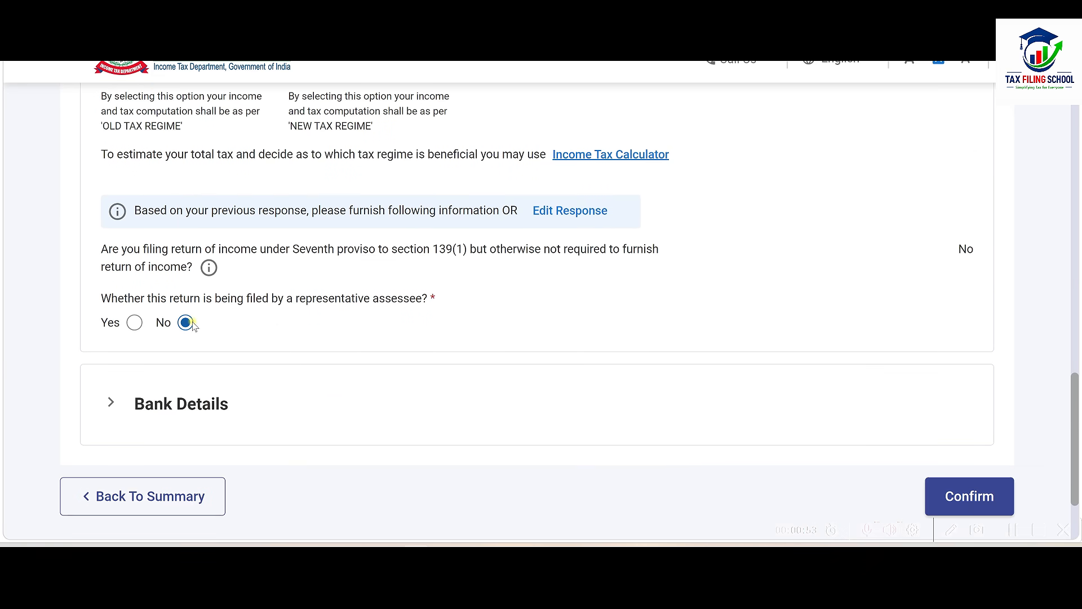
scroll(225, 322, down, 2)
click(234, 322)
scroll(237, 380, down, 3)
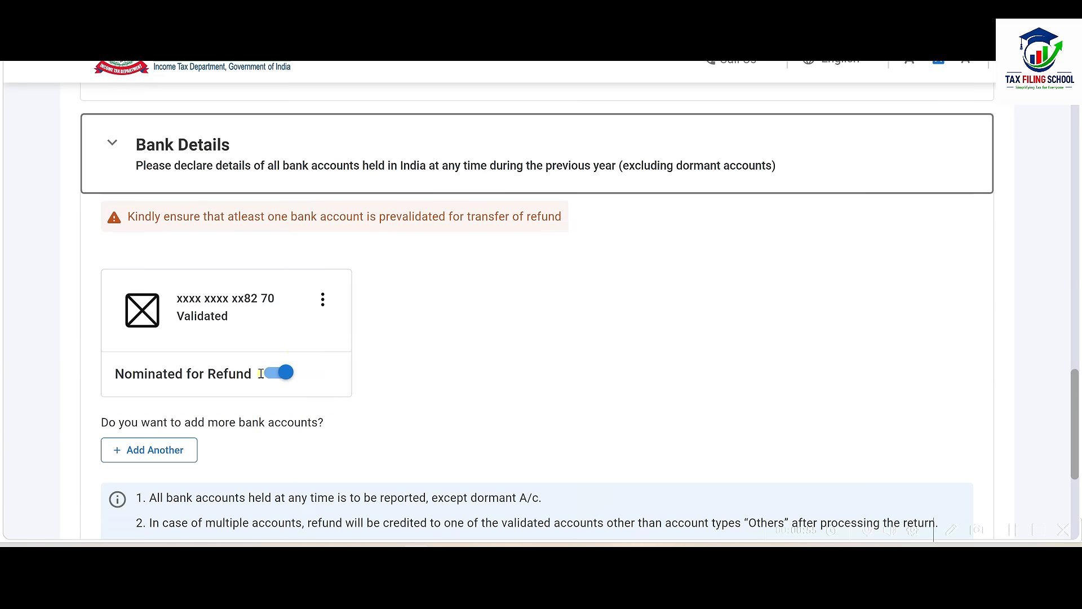
scroll(507, 377, down, 4)
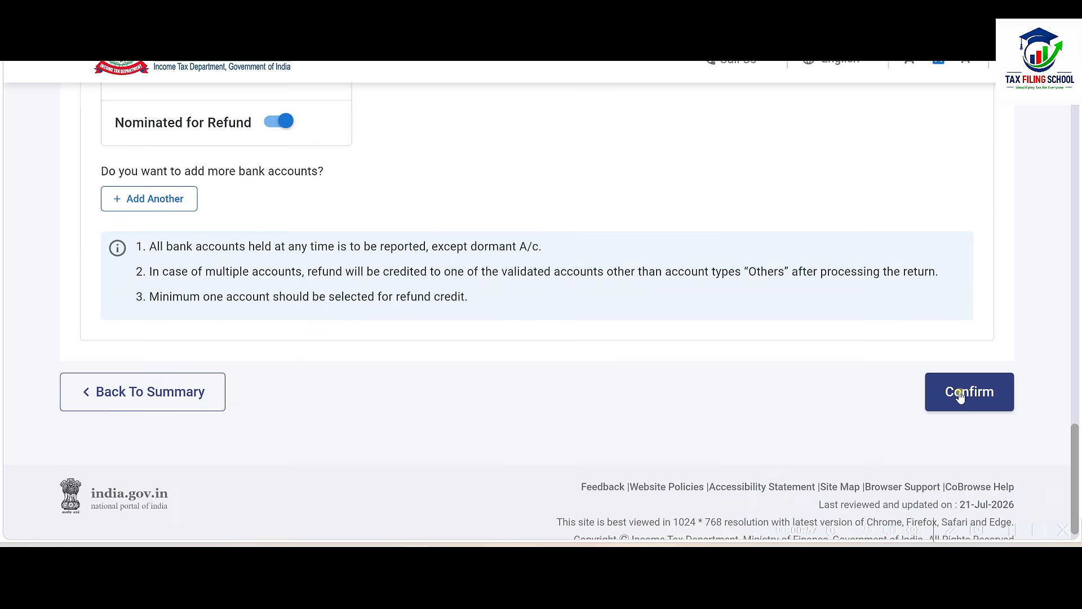
click(969, 392)
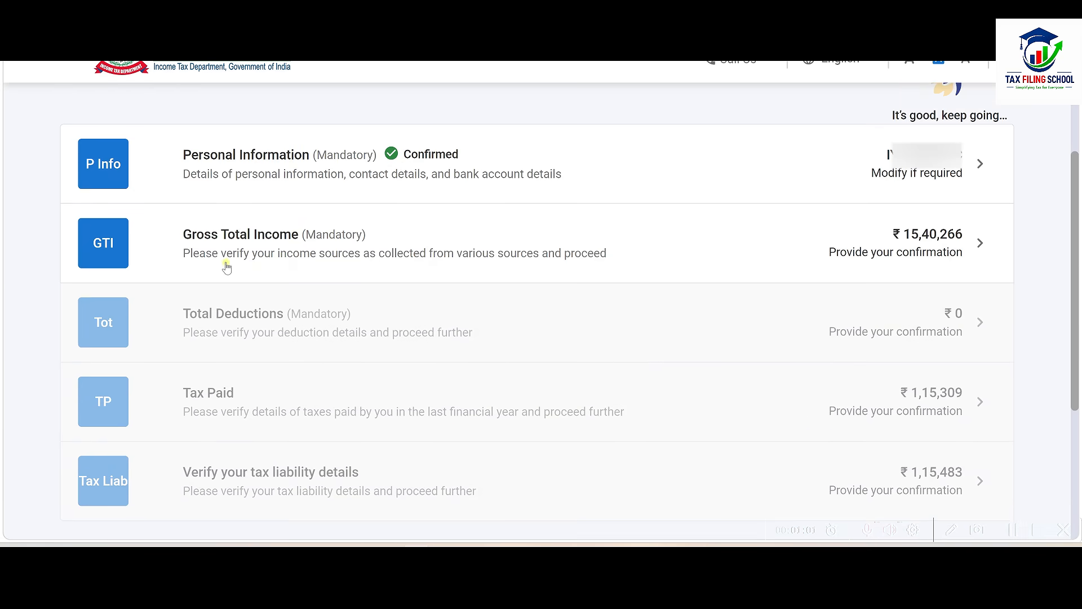
Step: Edit B1 Income From Salary and compare its figures with Excel's Salary sheet
click(532, 250)
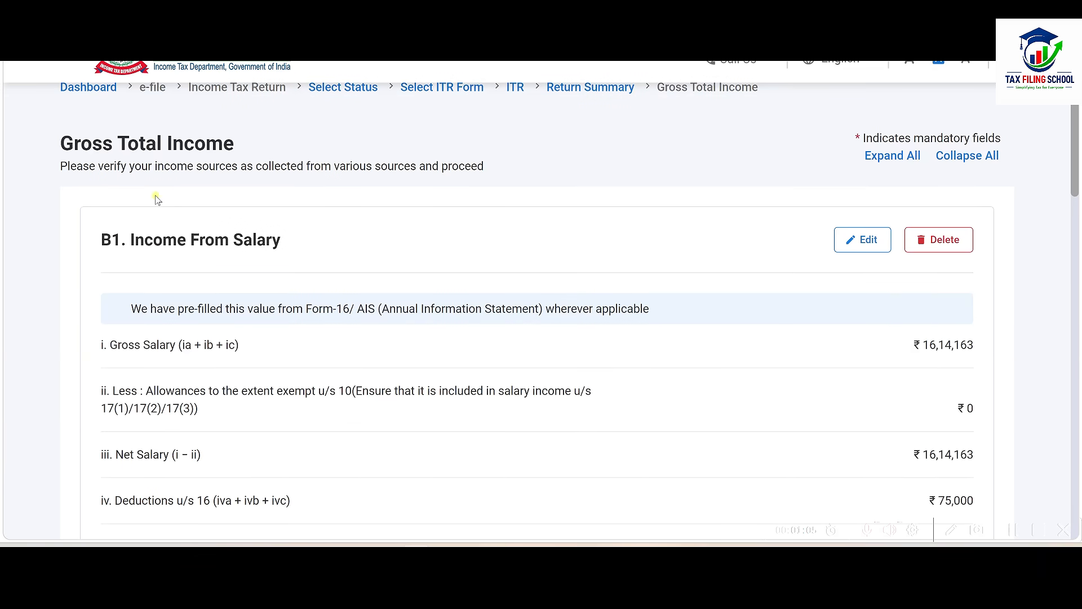
scroll(514, 297, down, 3)
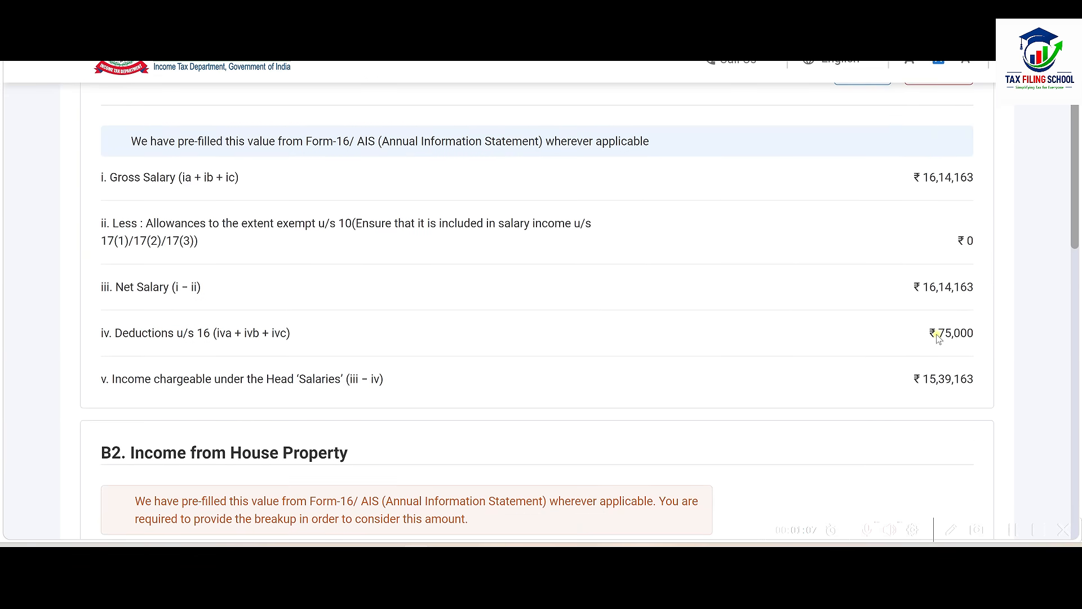
scroll(958, 337, up, 2)
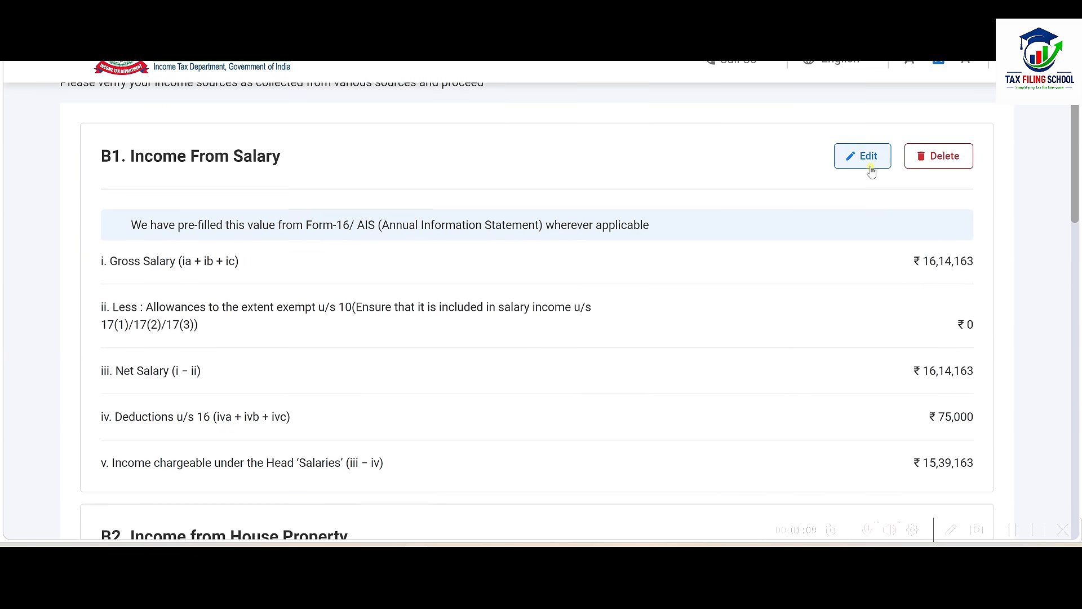
click(862, 156)
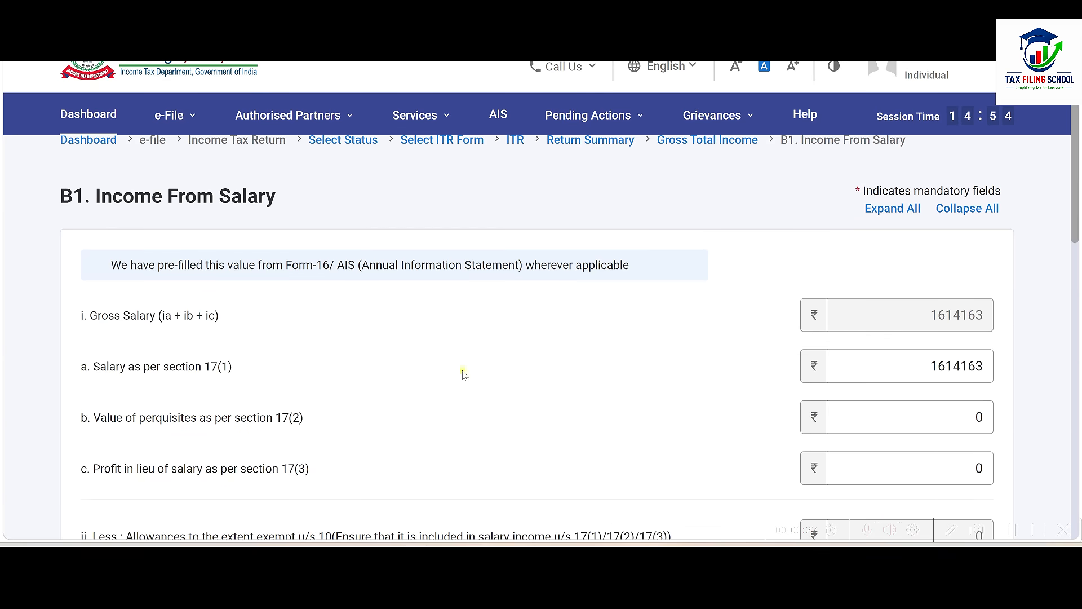
key(alt+Tab)
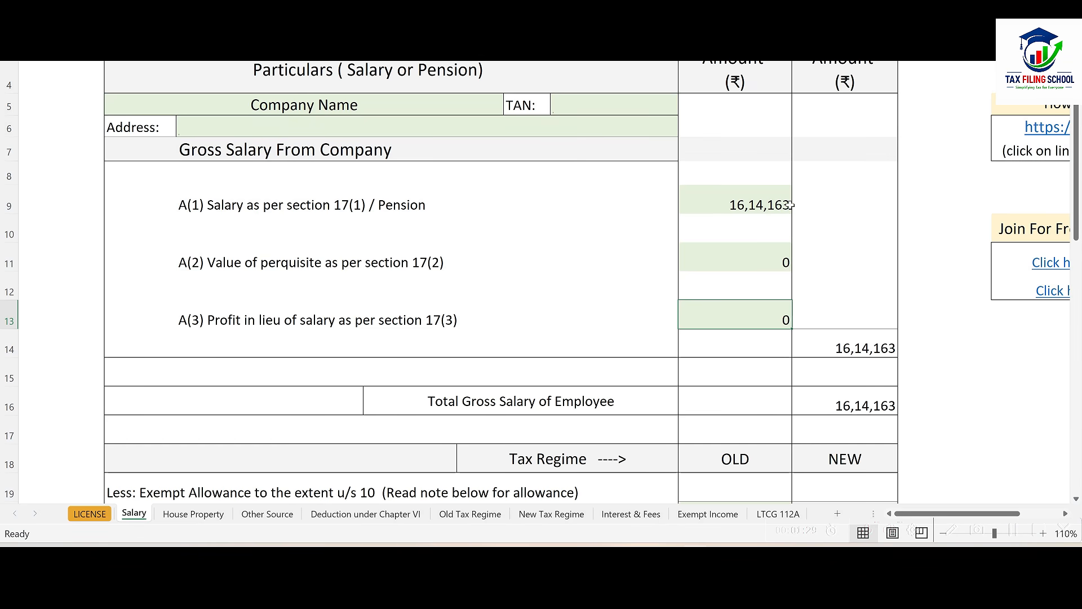
key(alt+Tab)
scroll(664, 373, down, 3)
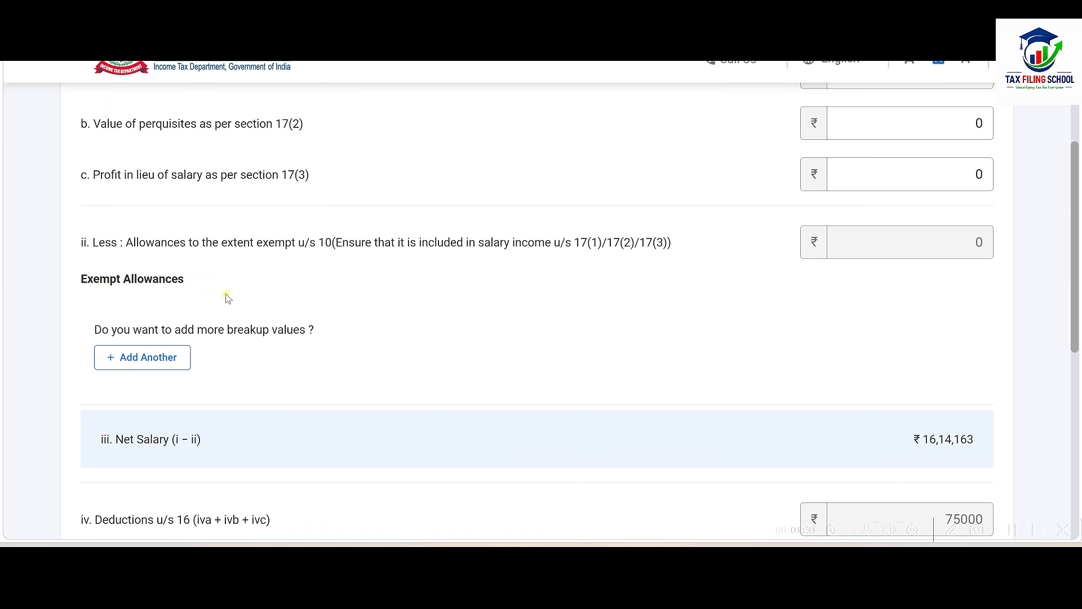
key(alt+Tab)
scroll(590, 302, down, 6)
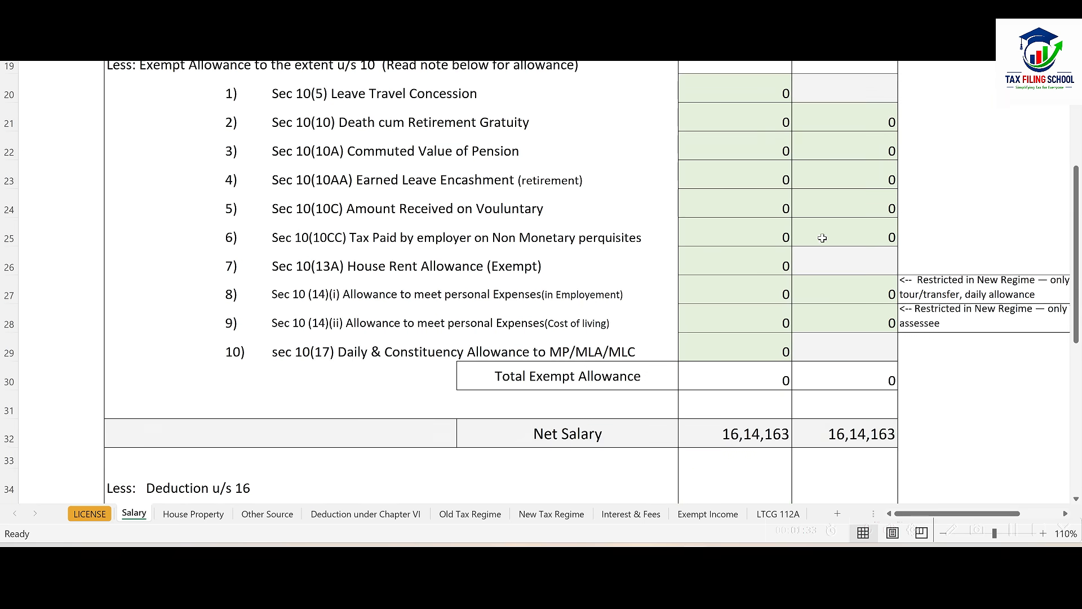
key(alt+Tab)
Step: Cross-check the salary deductions against the spreadsheet and save salary income of ₹15,39,163
scroll(528, 326, down, 5)
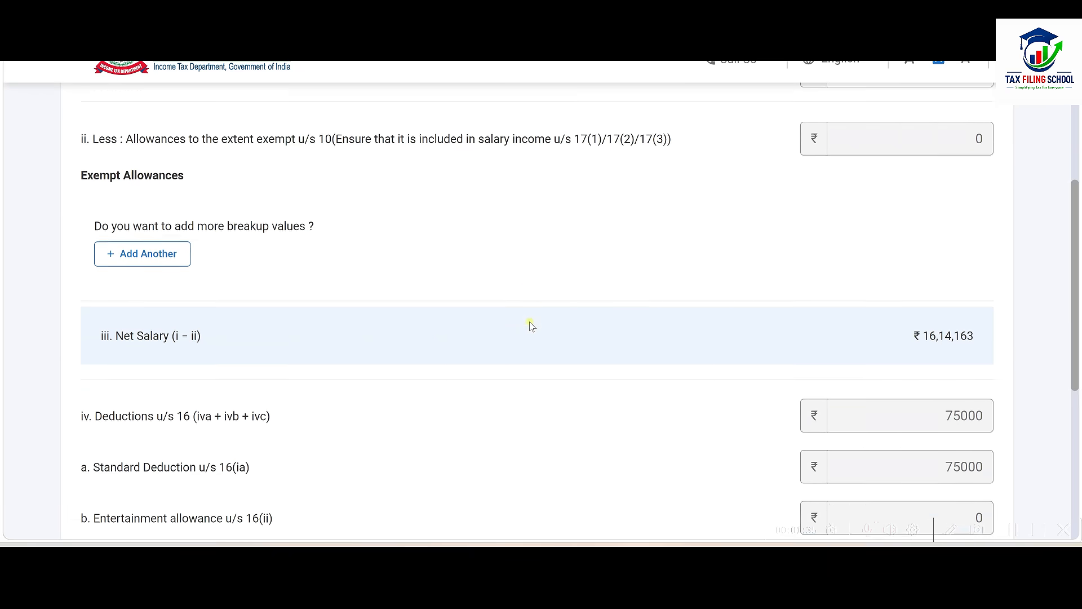
key(alt+Tab)
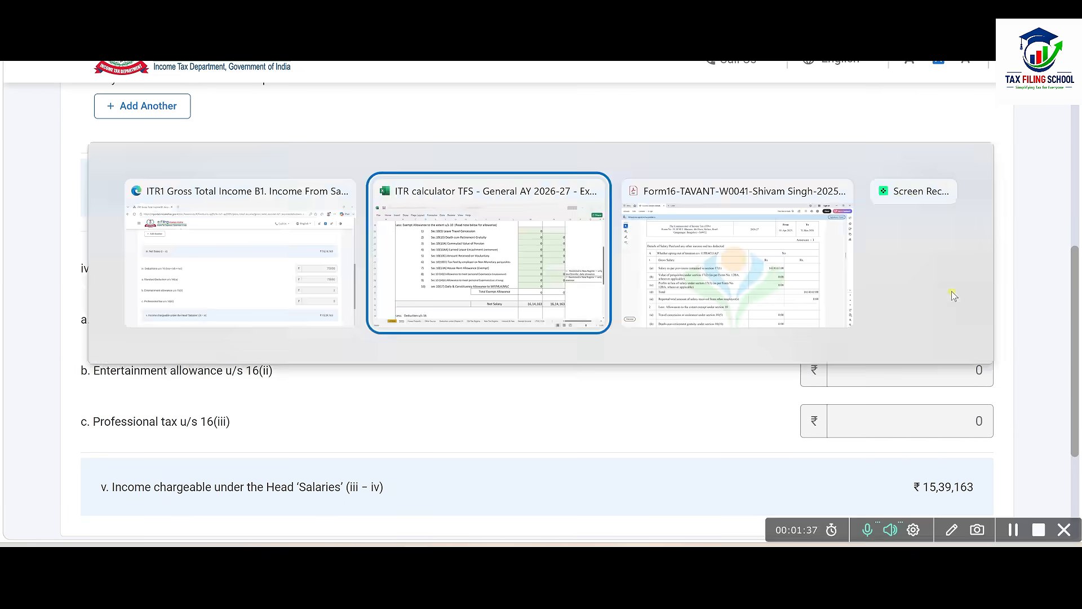
scroll(708, 316, down, 4)
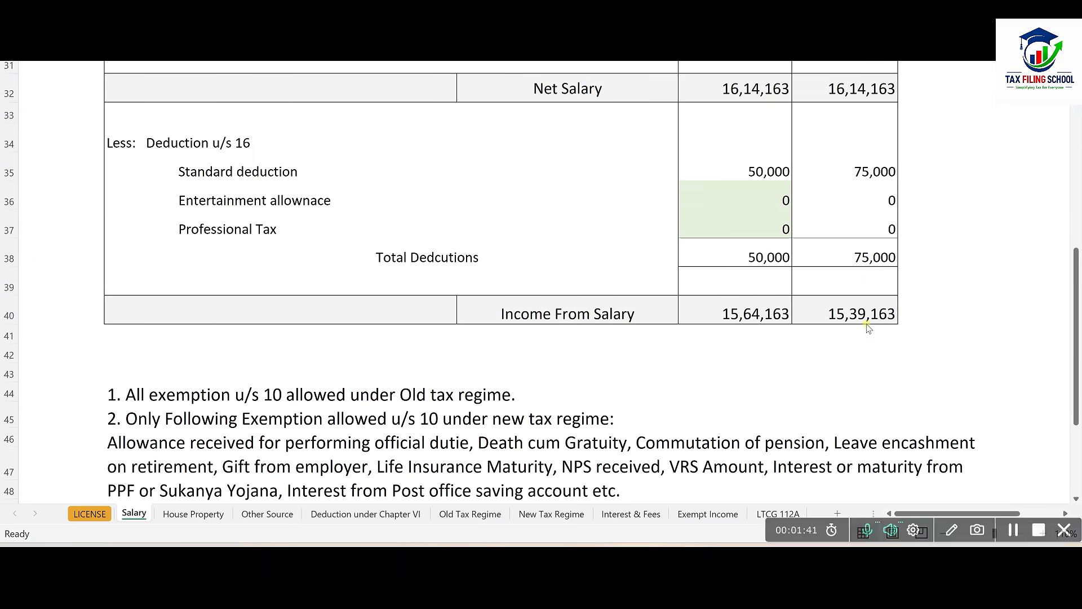
key(alt+Tab)
scroll(920, 396, down, 2)
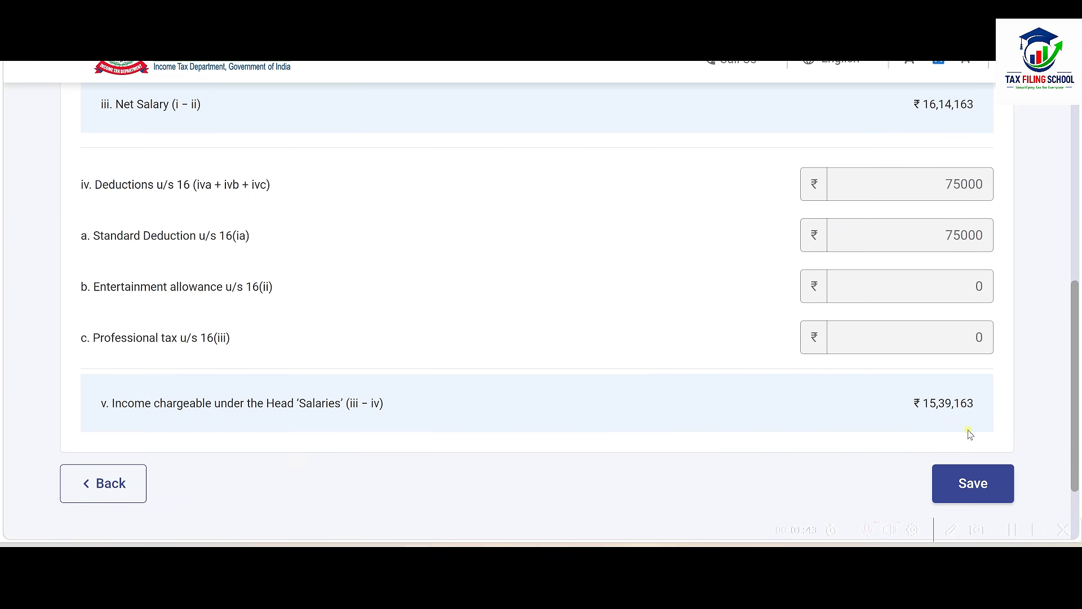
click(973, 483)
scroll(809, 491, up, 4)
scroll(503, 237, down, 10)
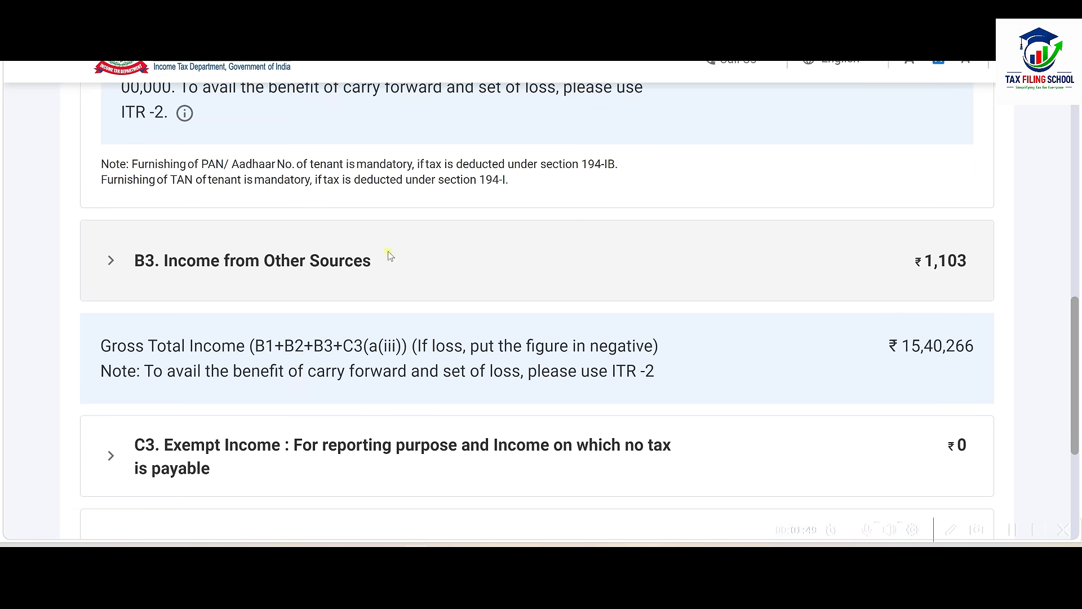
click(403, 265)
Step: Look up the income figures on the calculator workbook's Other Source sheet
scroll(362, 304, down, 2)
scroll(350, 300, down, 2)
key(alt+Tab)
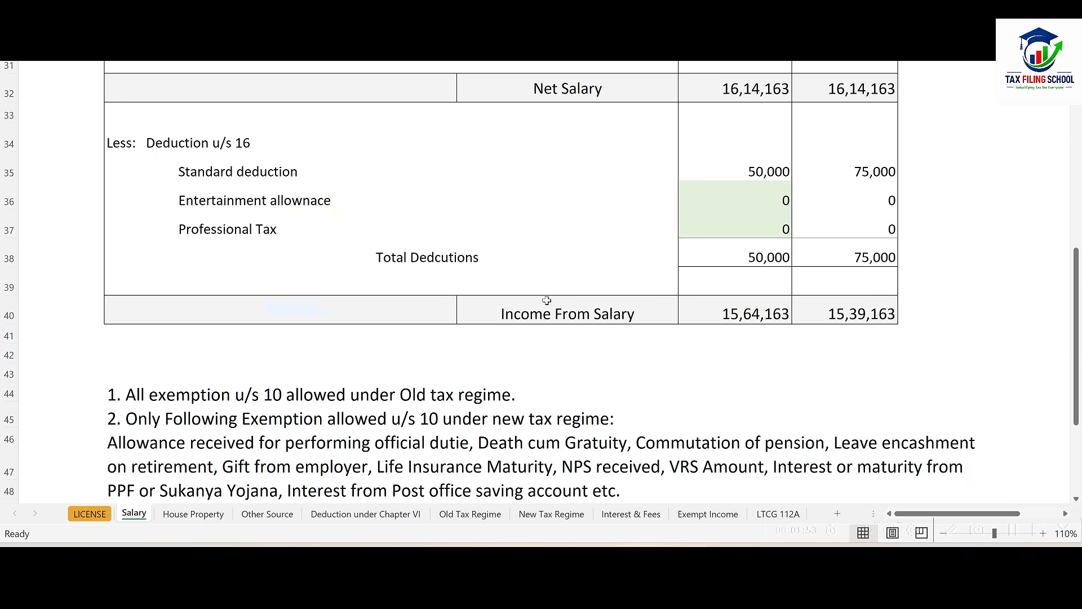
click(267, 513)
scroll(680, 337, up, 2)
scroll(679, 337, up, 6)
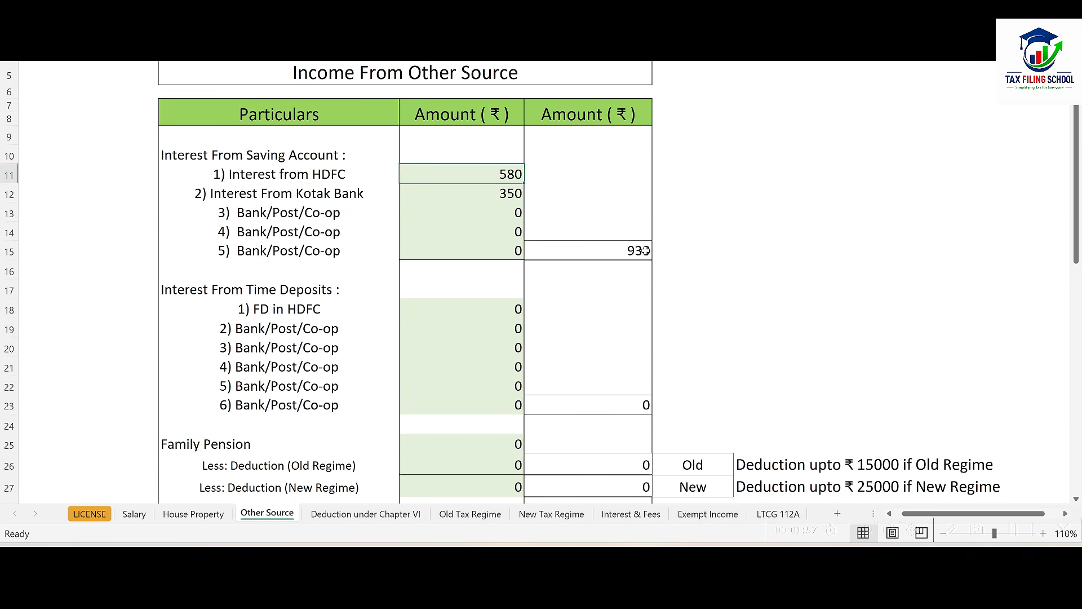
key(alt+Tab)
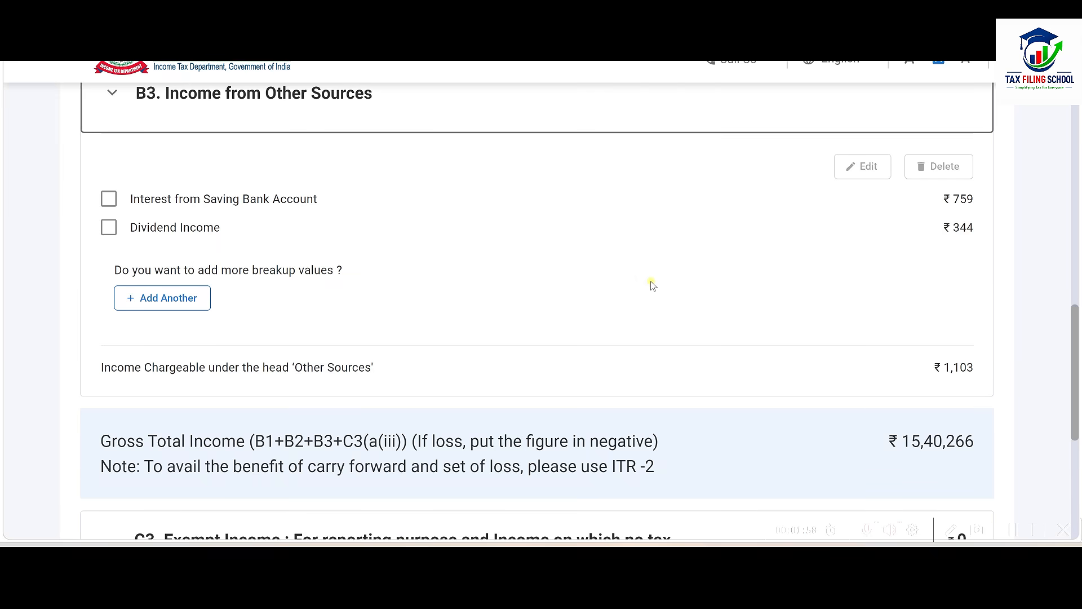
Step: Change the savings bank interest from 759 to 930 and save it
click(110, 199)
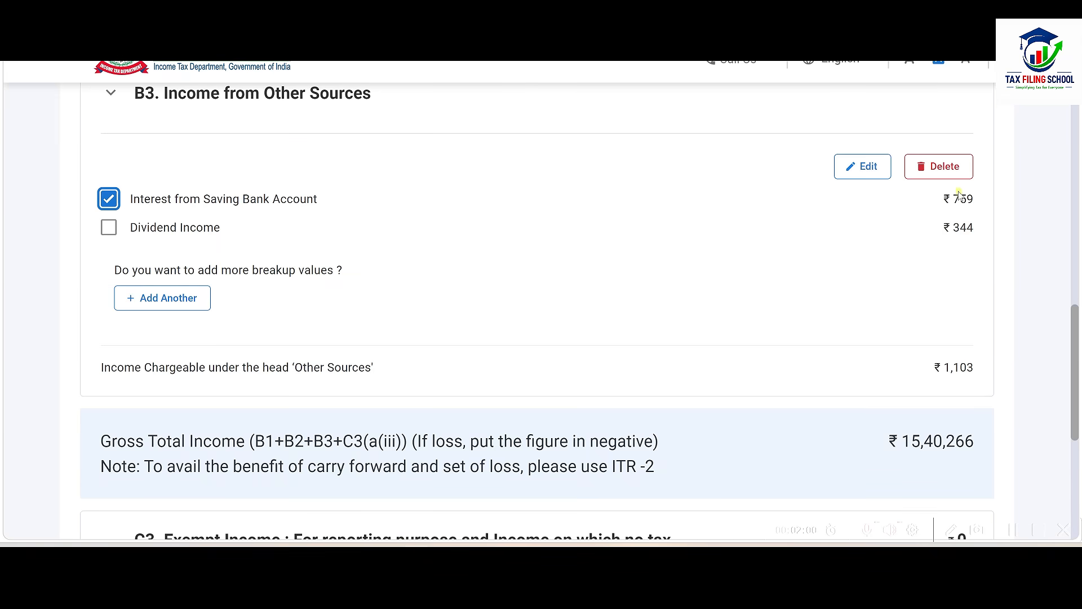
click(863, 167)
click(530, 331)
double_click(530, 331)
text(930)
key(alt+Tab)
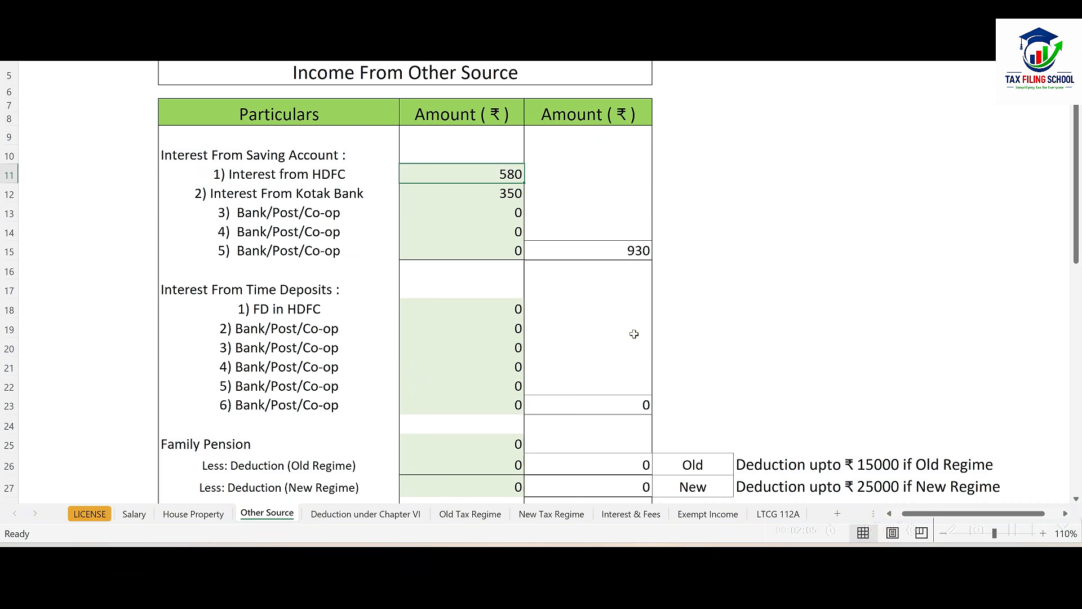
key(alt+Tab)
click(978, 437)
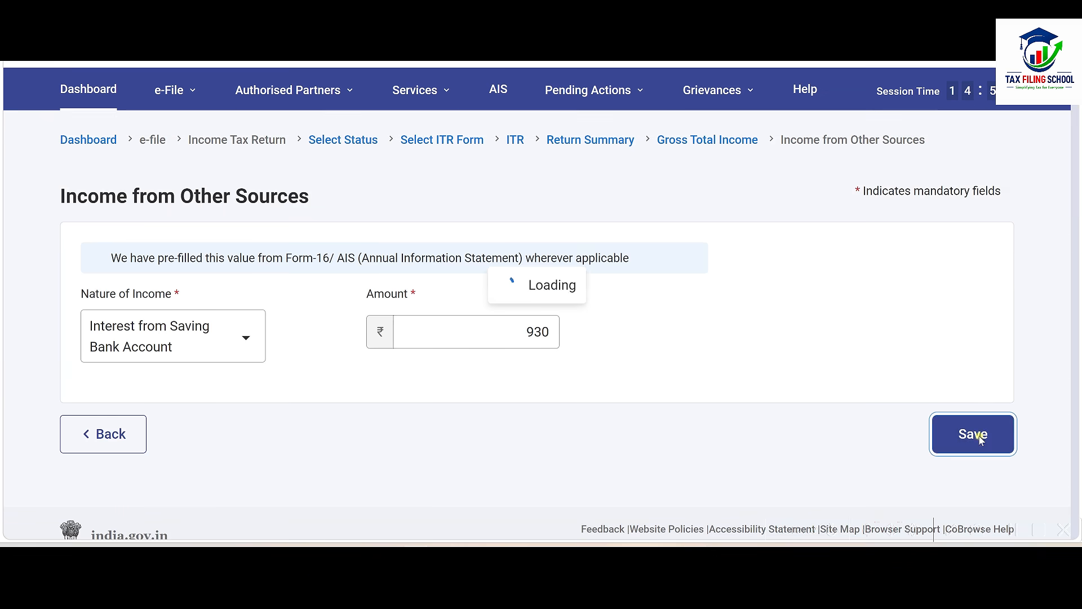
Step: Verify the dividend amount in the spreadsheet, then edit the Dividend Income entry
scroll(618, 387, down, 10)
scroll(618, 383, up, 2)
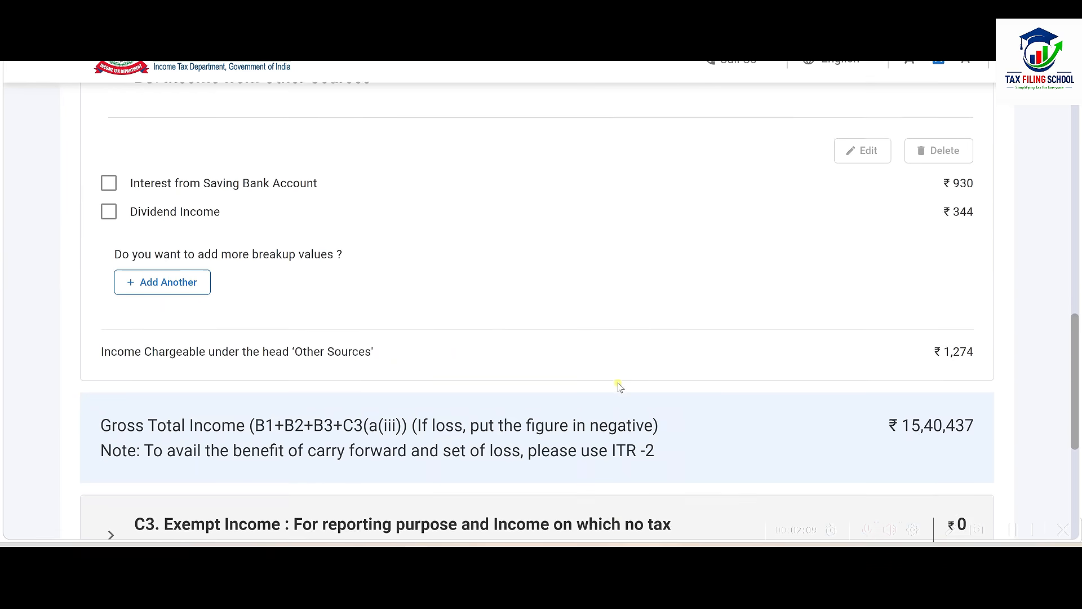
scroll(619, 387, up, 1)
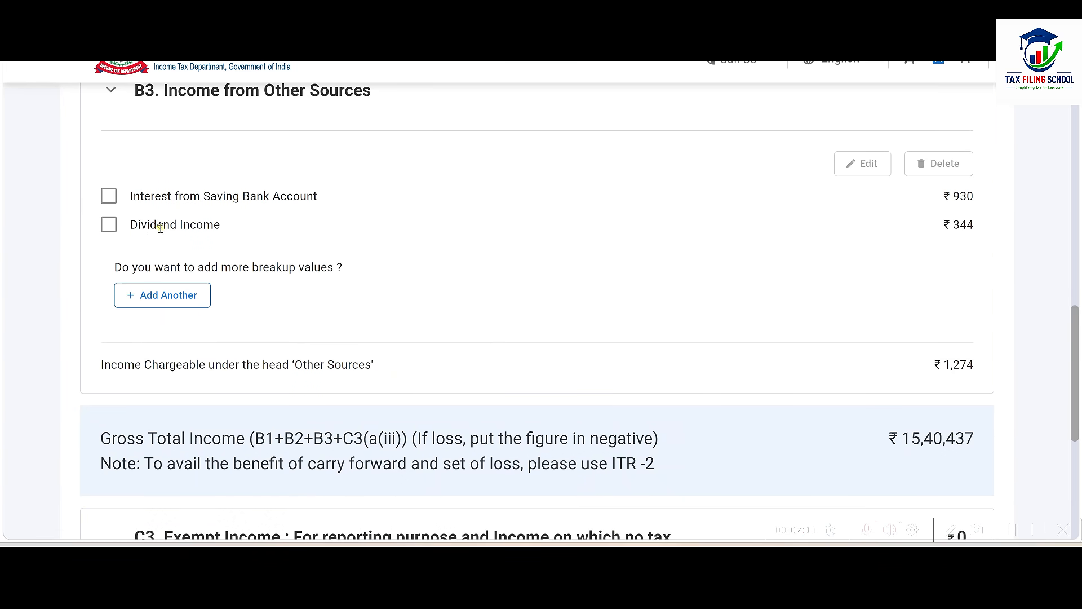
key(alt+Tab)
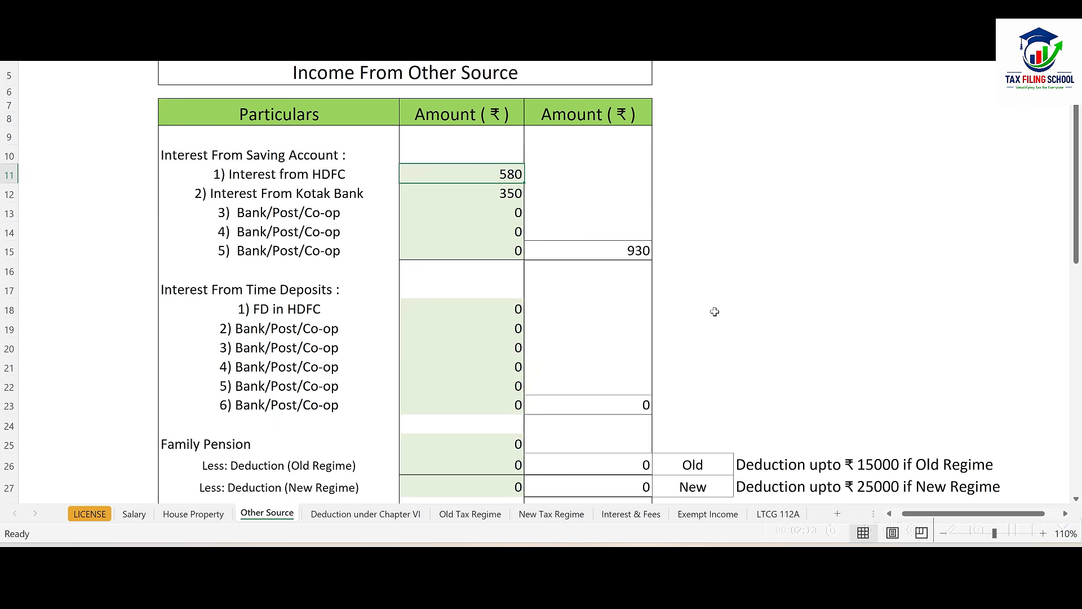
scroll(623, 321, down, 6)
key(alt+Tab)
click(108, 226)
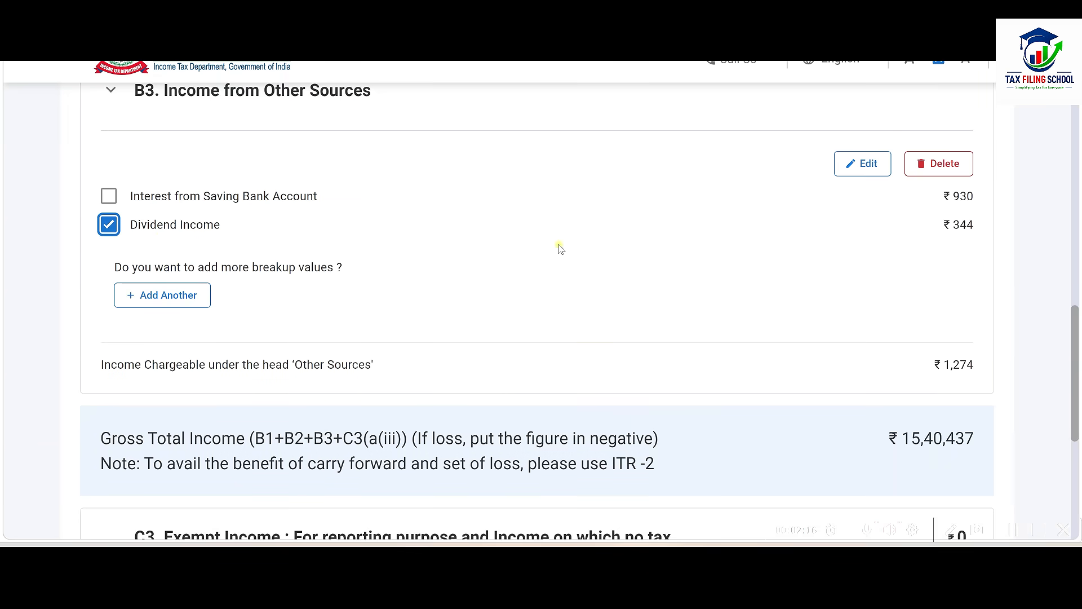
click(862, 164)
Step: Put the ₹344 dividend in the 16-Jun to 15-Sep-2025 quarter, save, and confirm Gross Total Income
scroll(814, 324, down, 2)
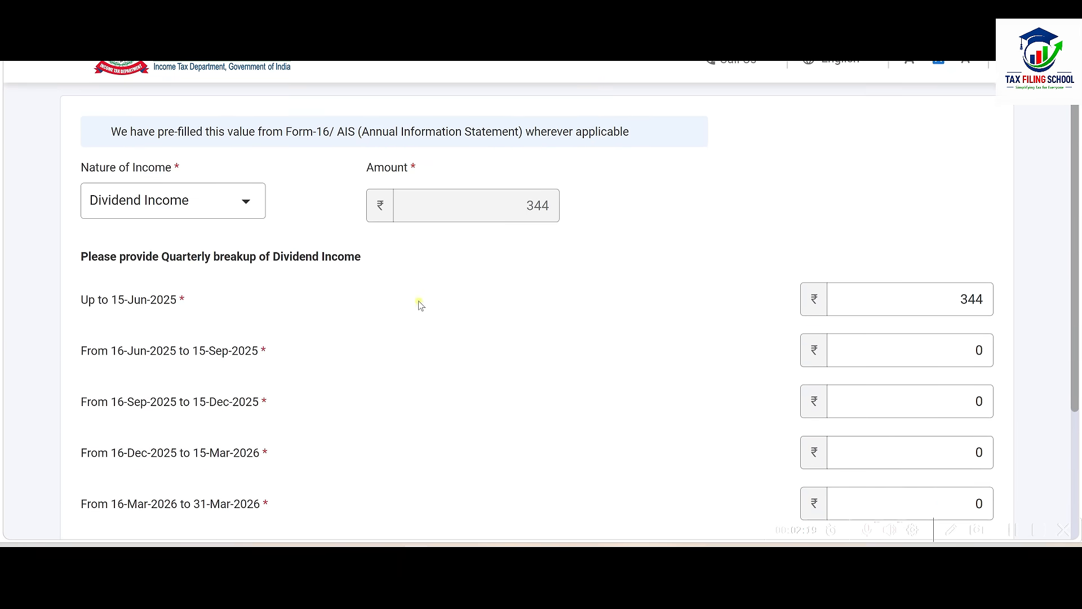
drag(950, 301, 1016, 302)
text(0)
drag(962, 350, 1009, 353)
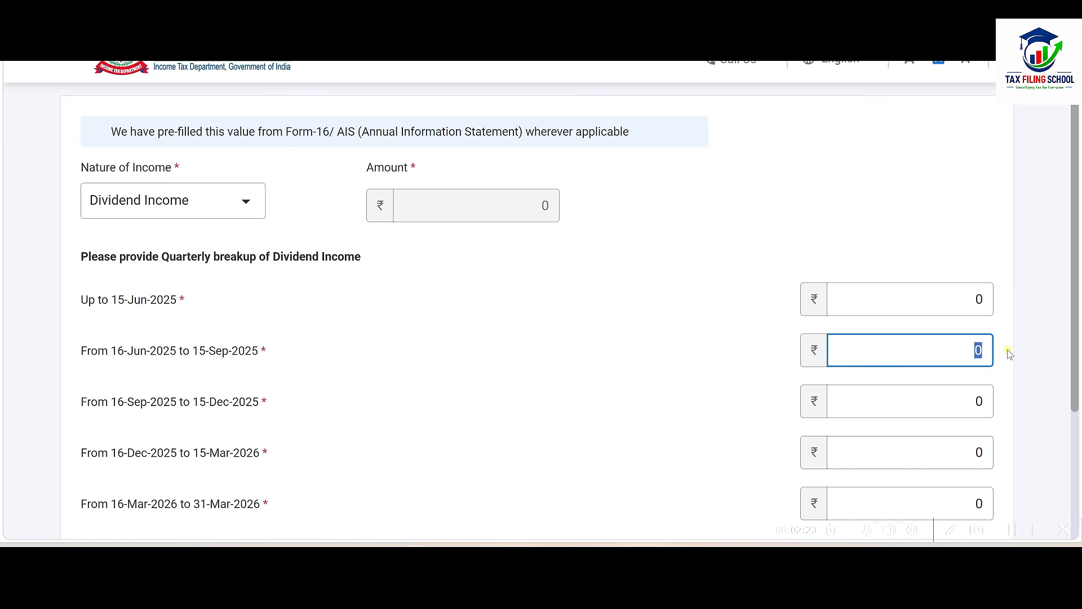
click(1013, 345)
scroll(1013, 345, down, 3)
click(992, 410)
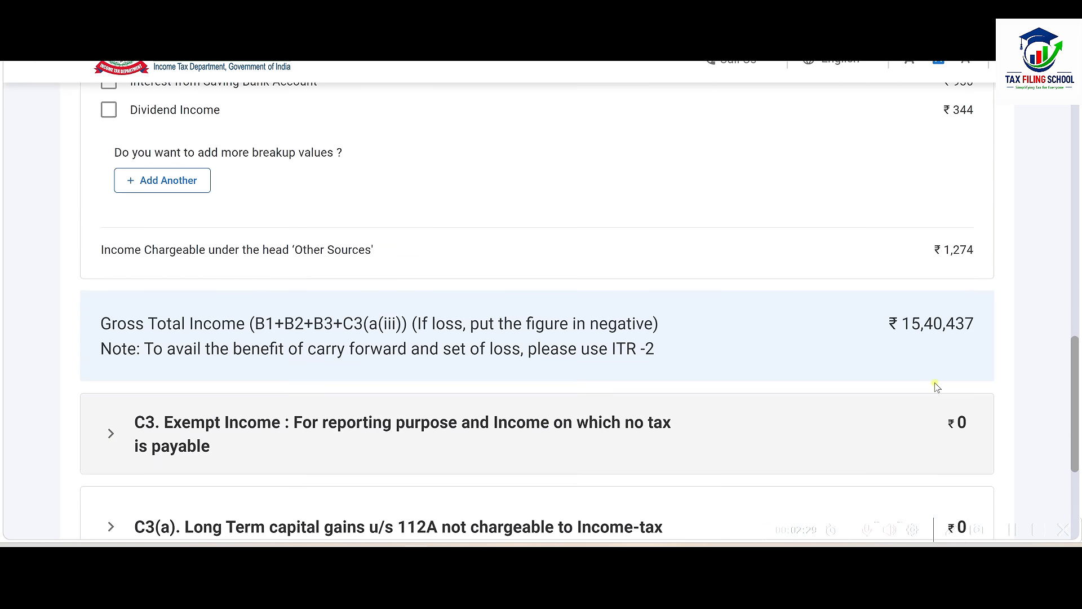
scroll(902, 225, up, 2)
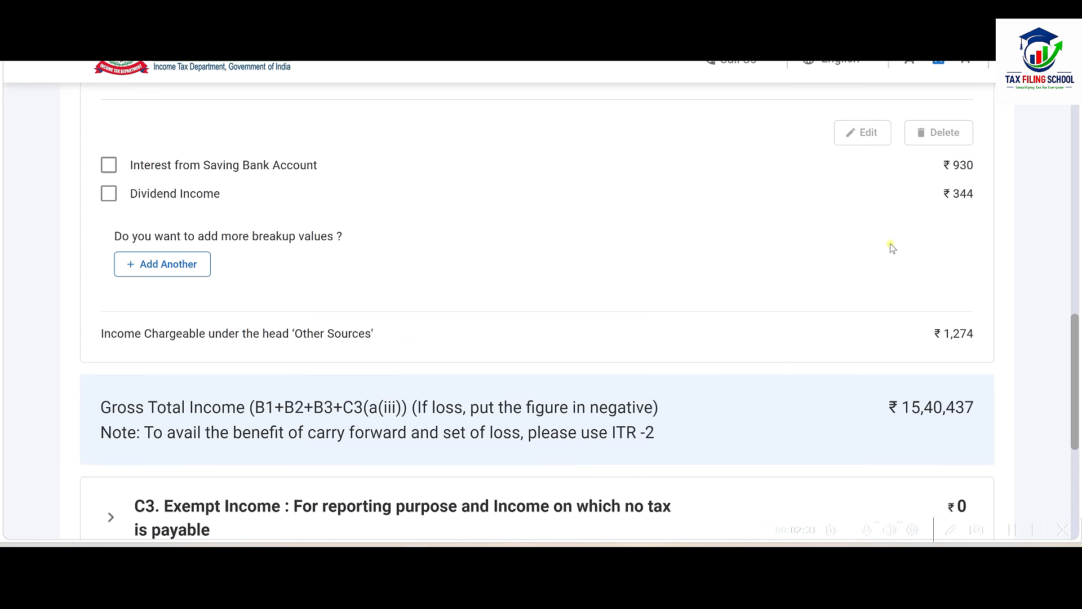
scroll(878, 190, down, 5)
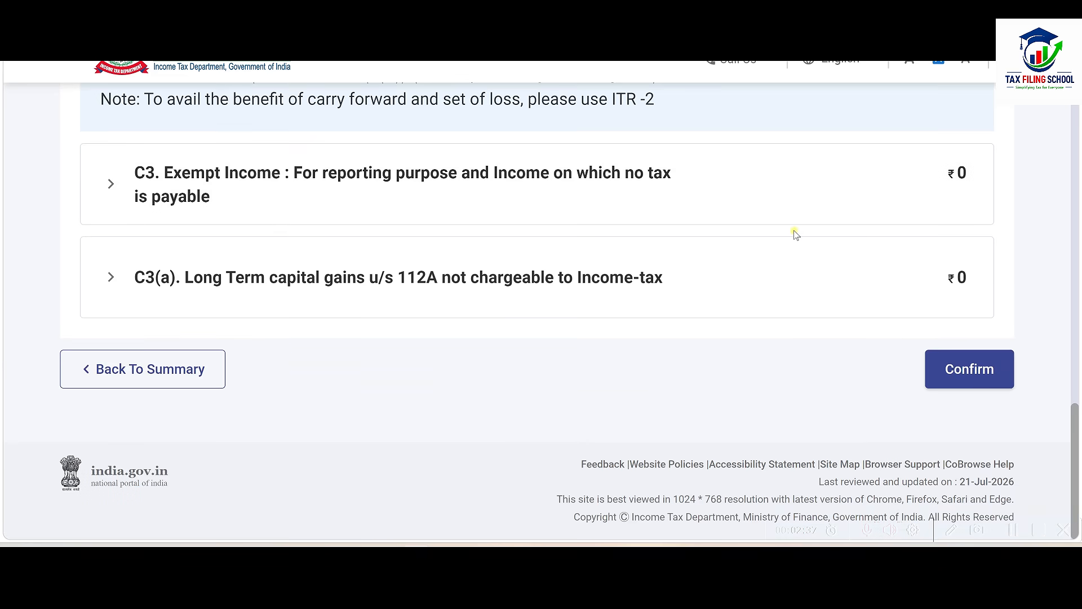
click(982, 369)
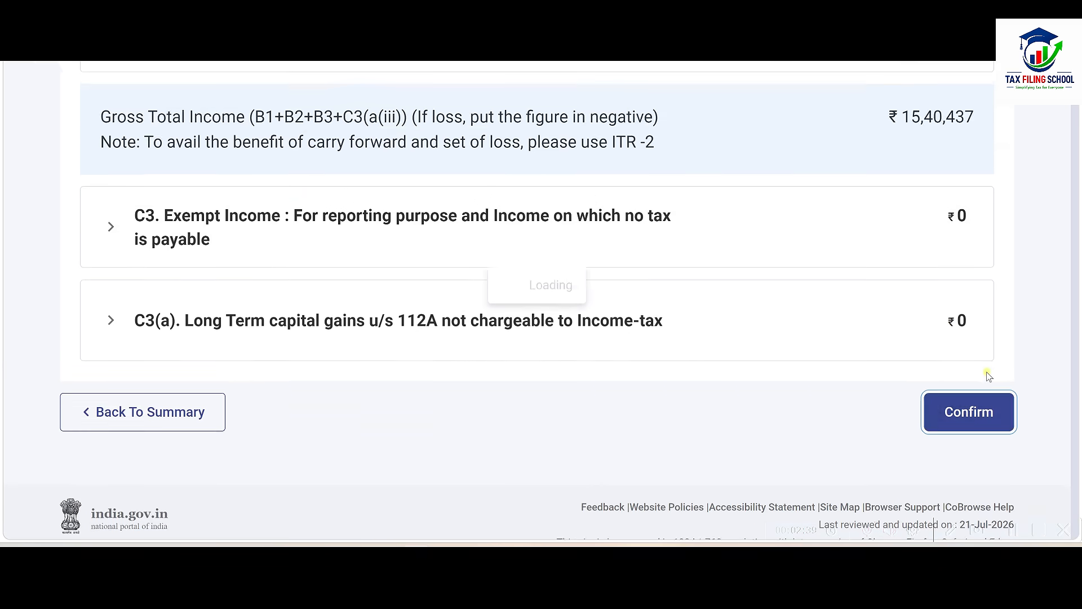
Step: Check the 80CCD(2) employer pension amount of 50,000 on the Deduction under Chapter VI sheet
scroll(510, 380, up, 3)
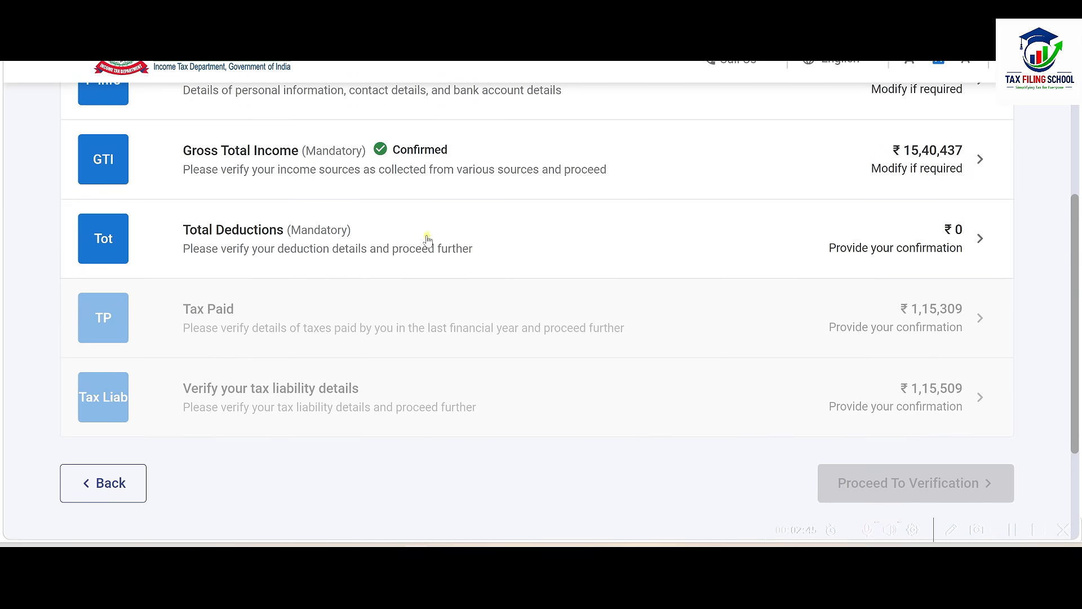
click(461, 235)
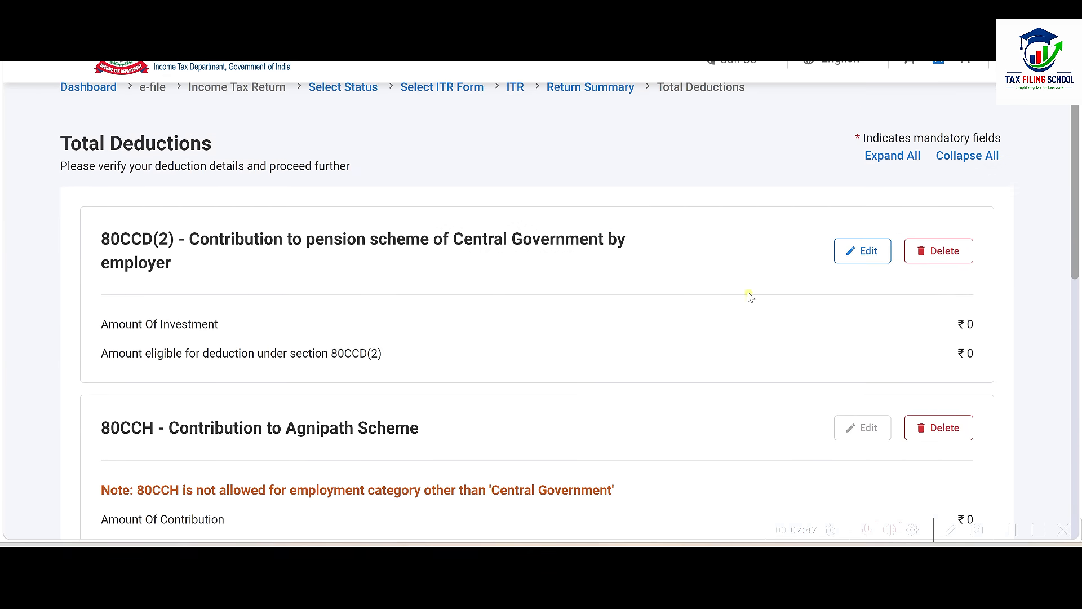
key(alt+Tab)
click(372, 516)
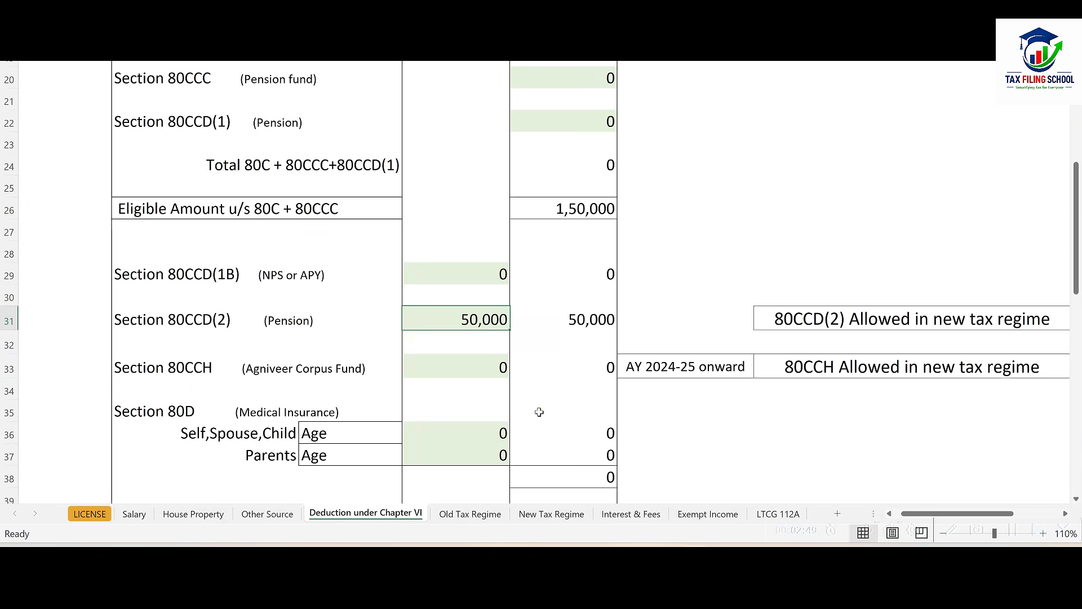
scroll(564, 402, up, 1)
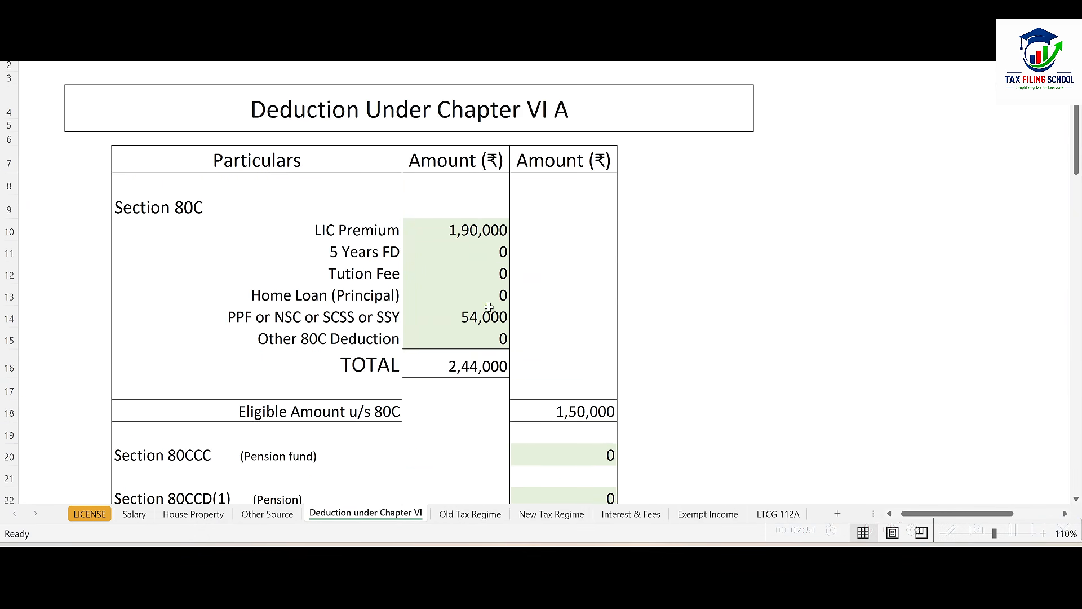
scroll(505, 304, down, 6)
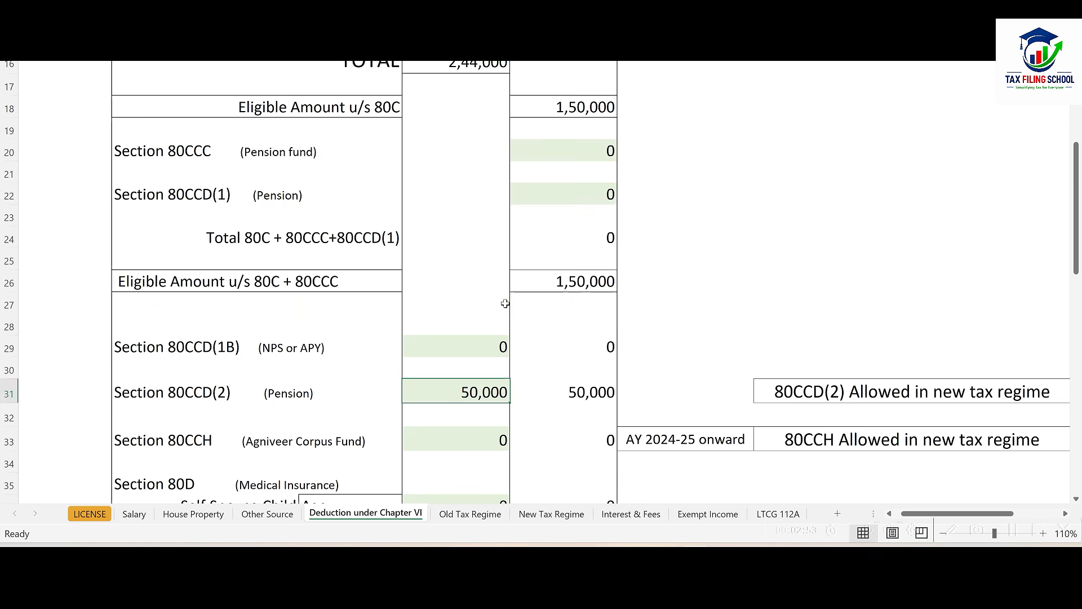
click(452, 319)
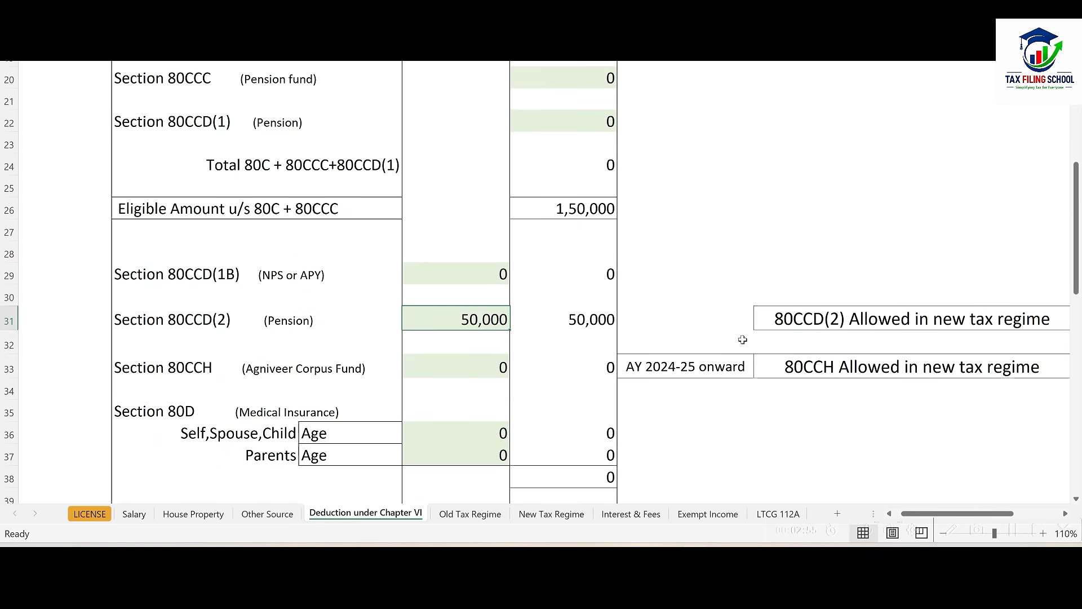
click(932, 319)
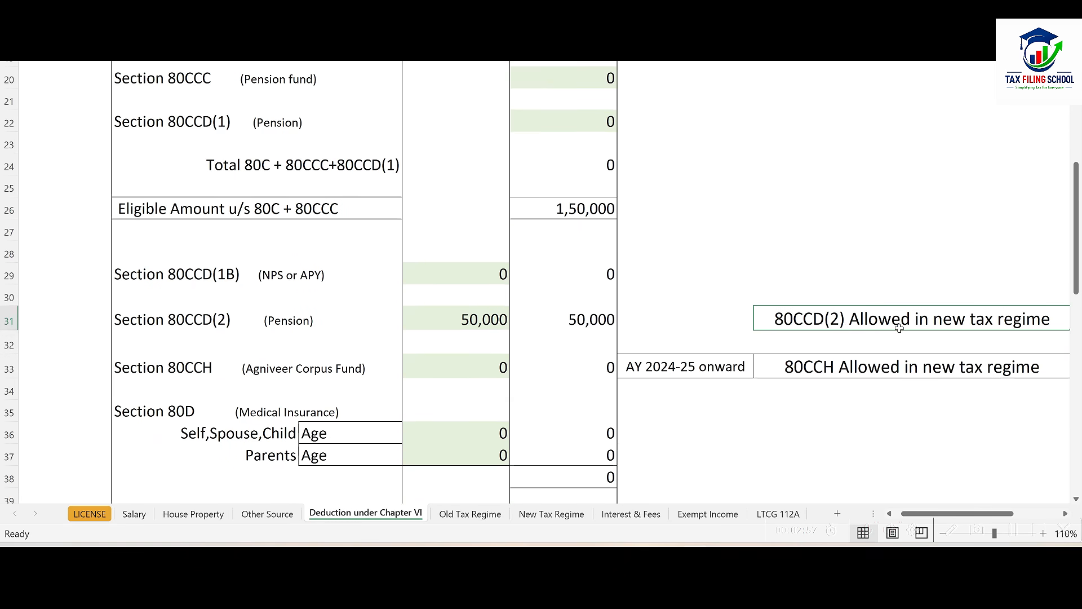
key(alt+Tab)
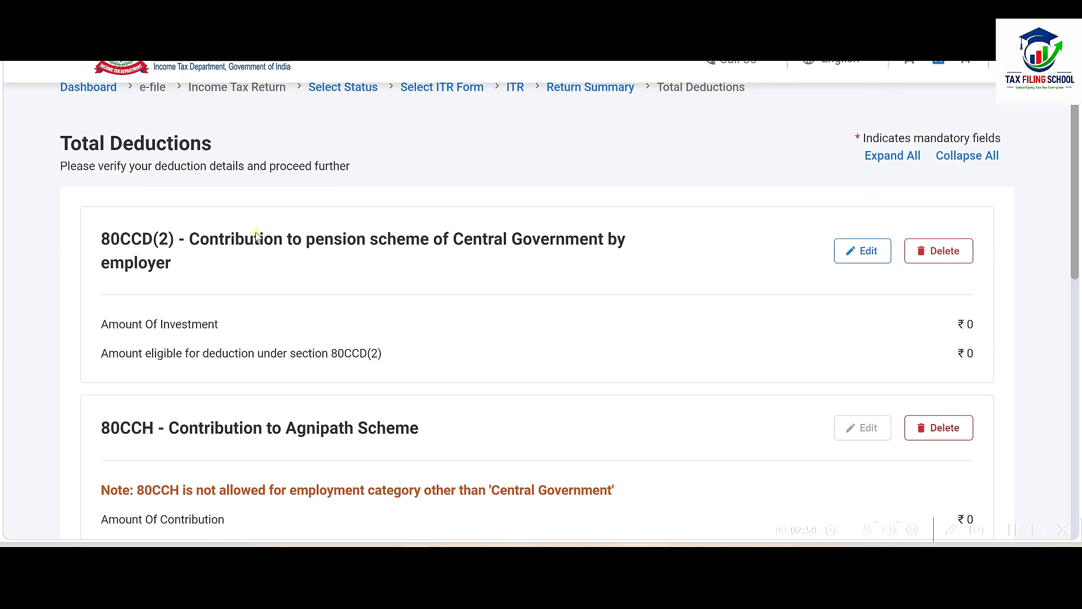
Step: Enter 50000 under 80CCD(2), save it, and confirm Total Deductions
click(862, 252)
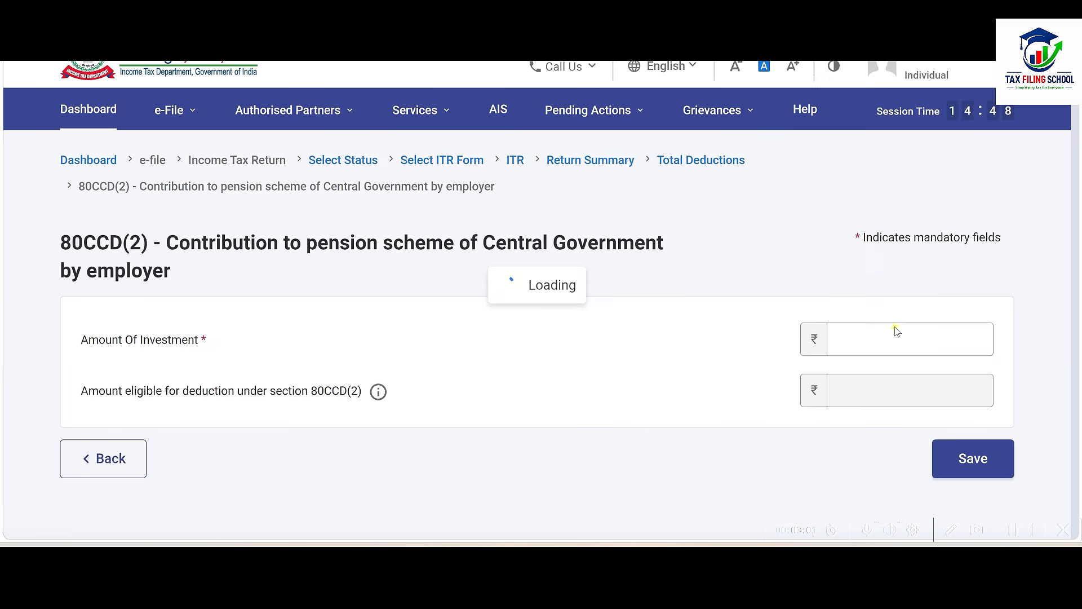
click(950, 319)
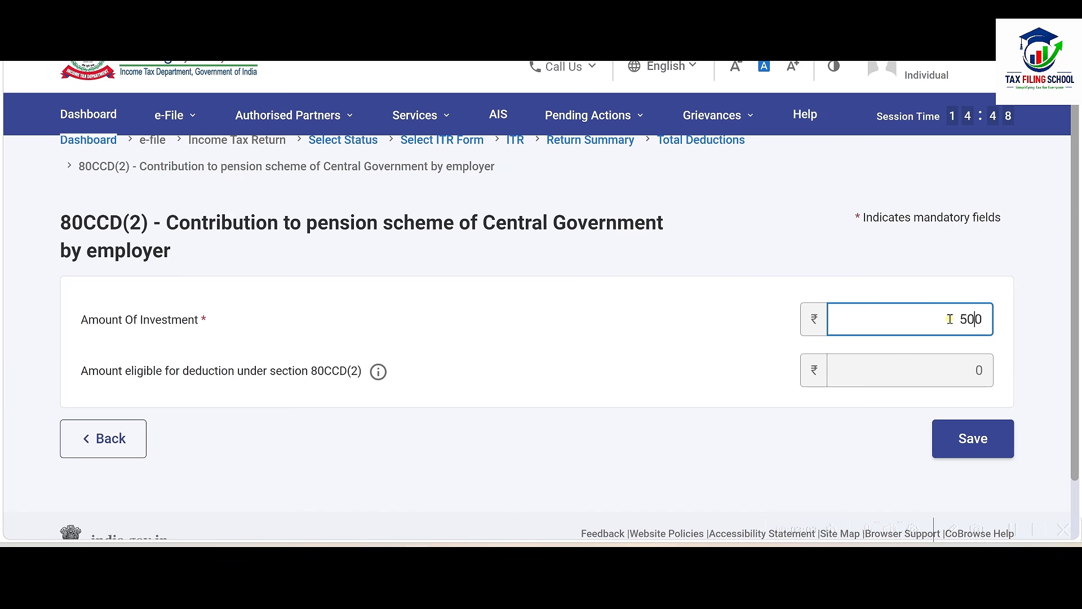
text(0)
click(631, 338)
click(971, 448)
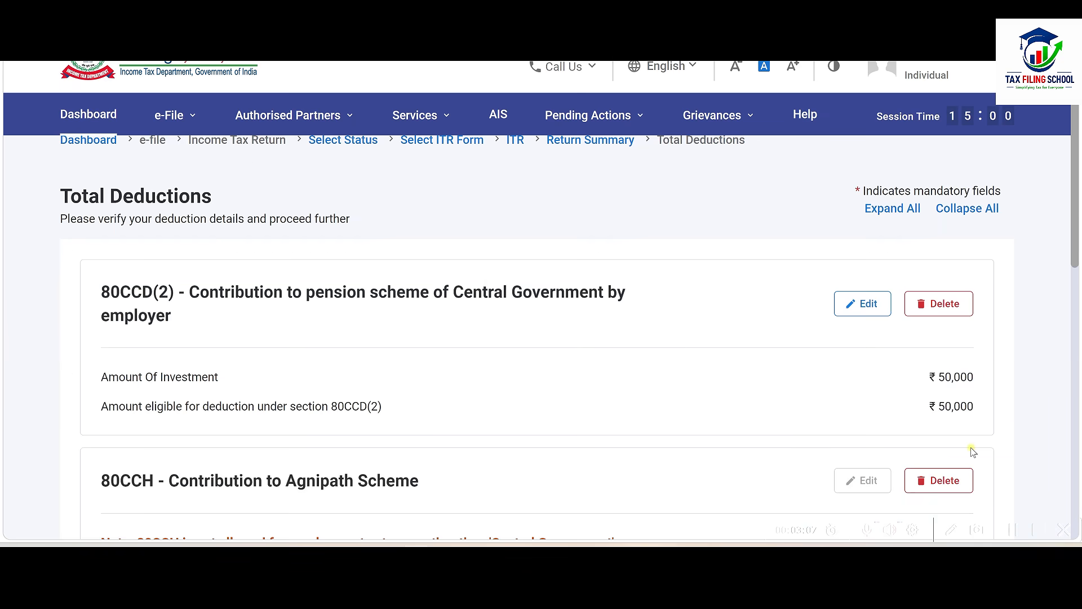
scroll(824, 297, down, 6)
scroll(853, 329, up, 3)
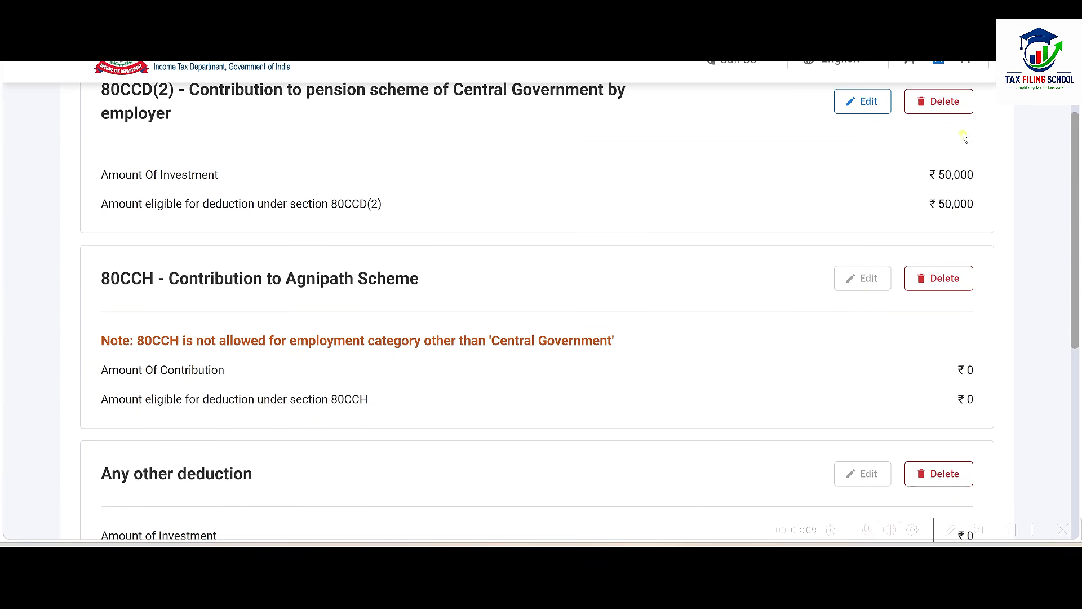
scroll(956, 210, down, 7)
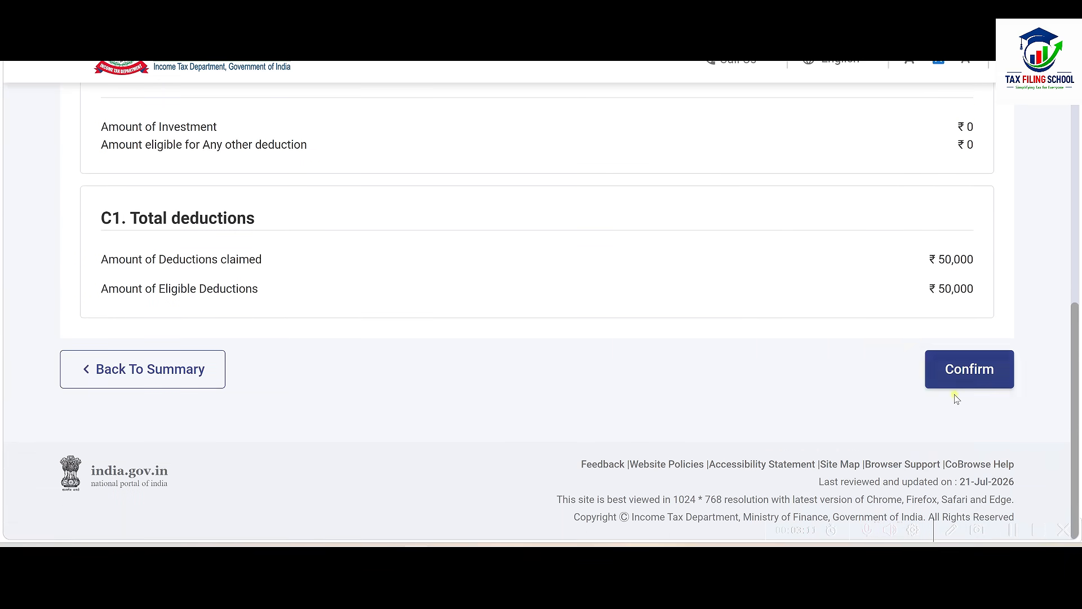
click(975, 368)
Step: Expand Schedule TDS1 to see ₹1,15,309 deducted and compare it with Excel's regime sheets
scroll(681, 399, up, 3)
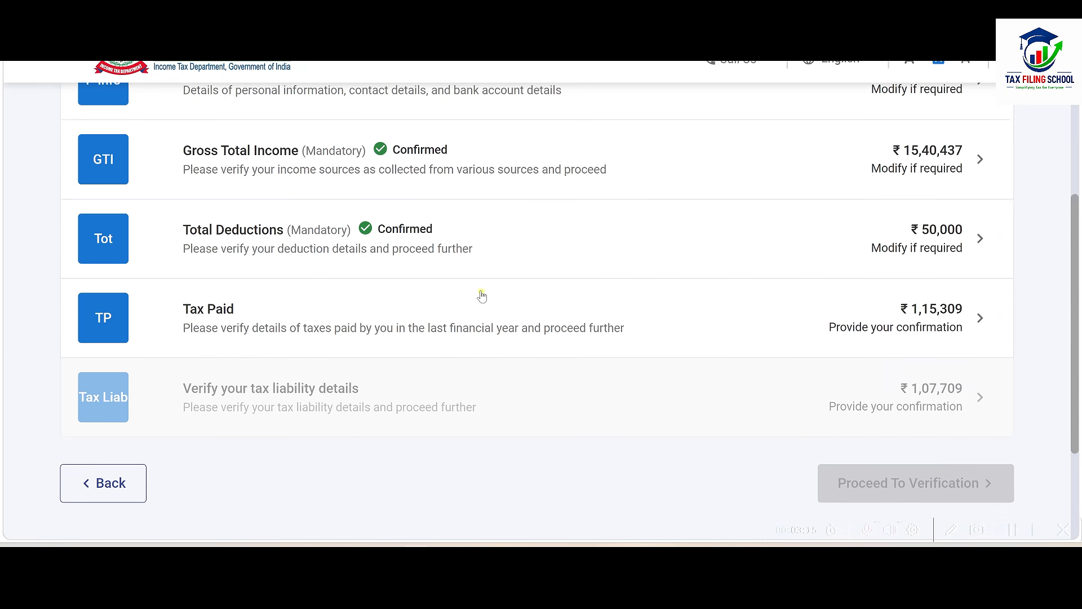
click(519, 317)
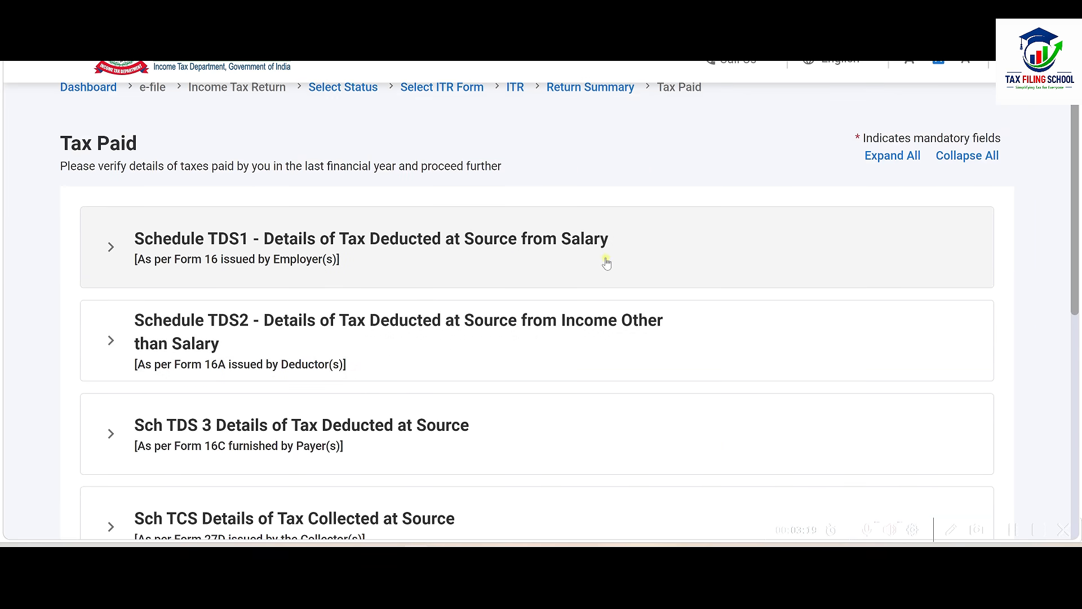
click(550, 261)
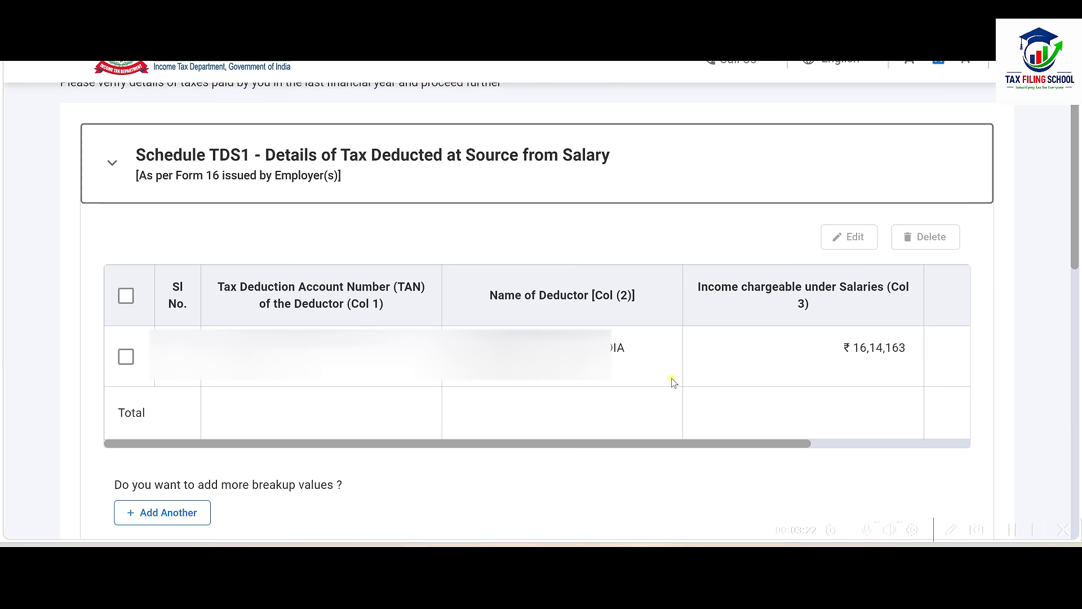
drag(726, 444, 947, 437)
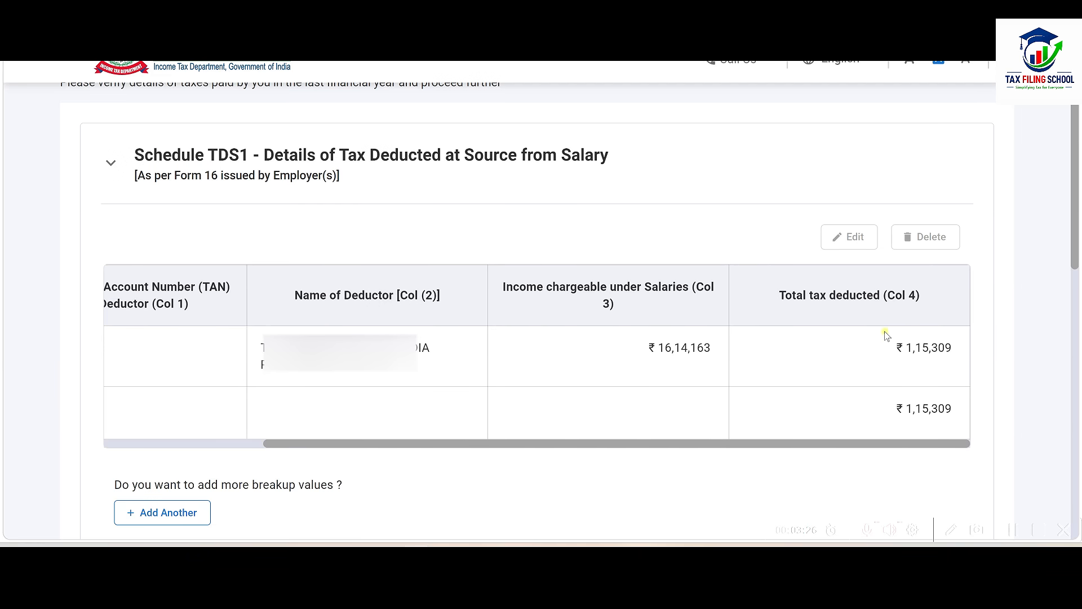
key(alt+Tab)
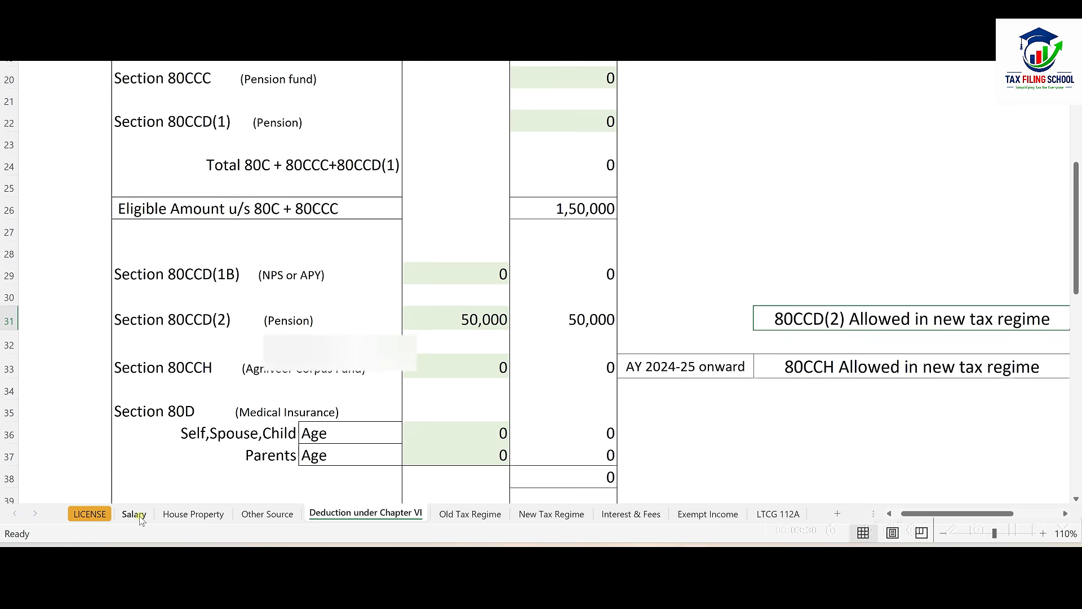
click(470, 514)
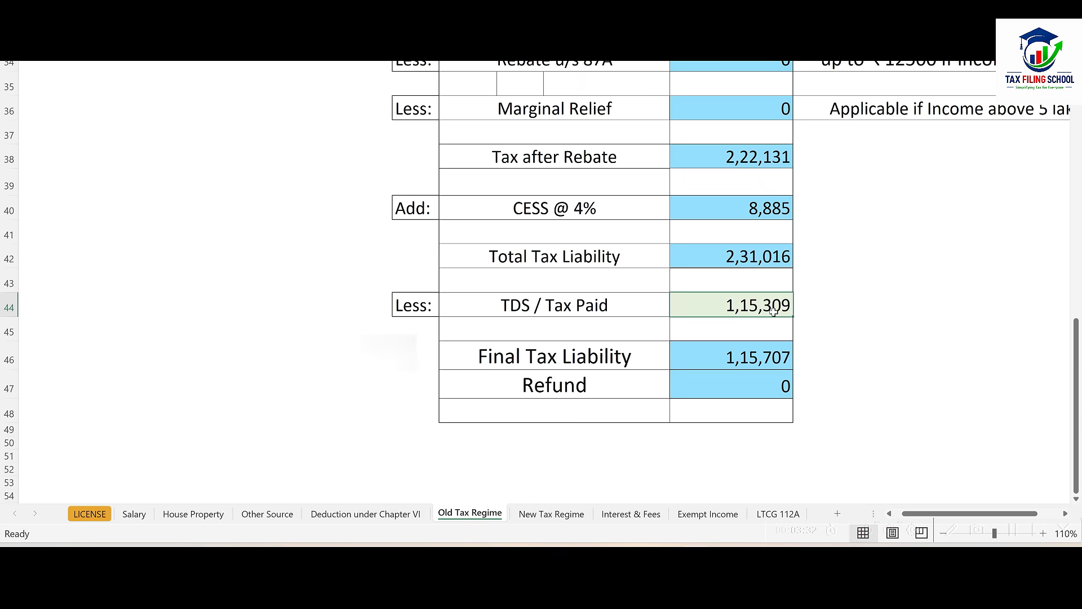
click(561, 514)
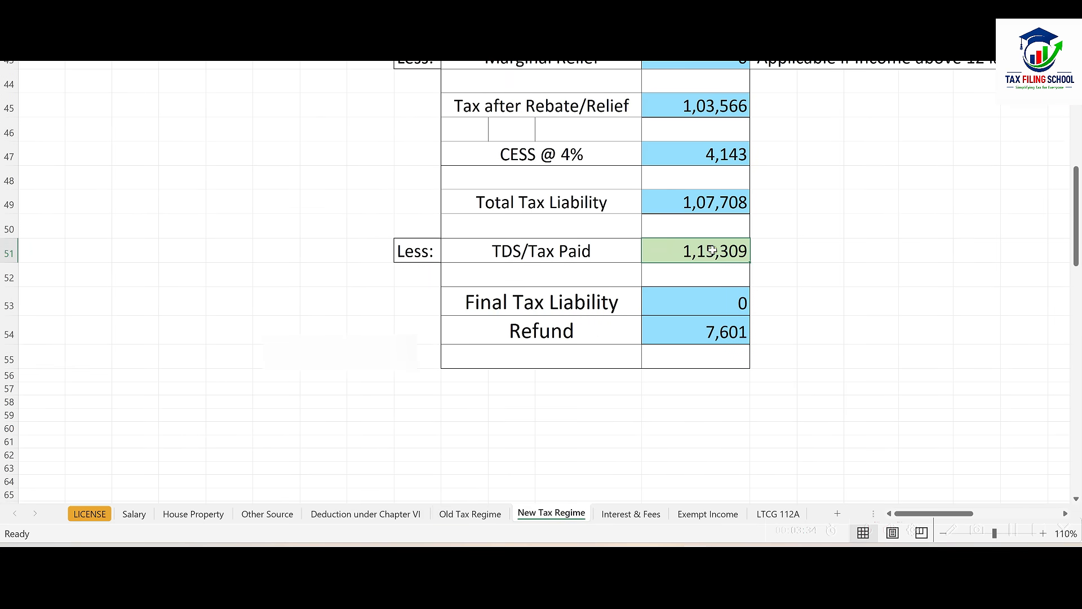
key(alt+Tab)
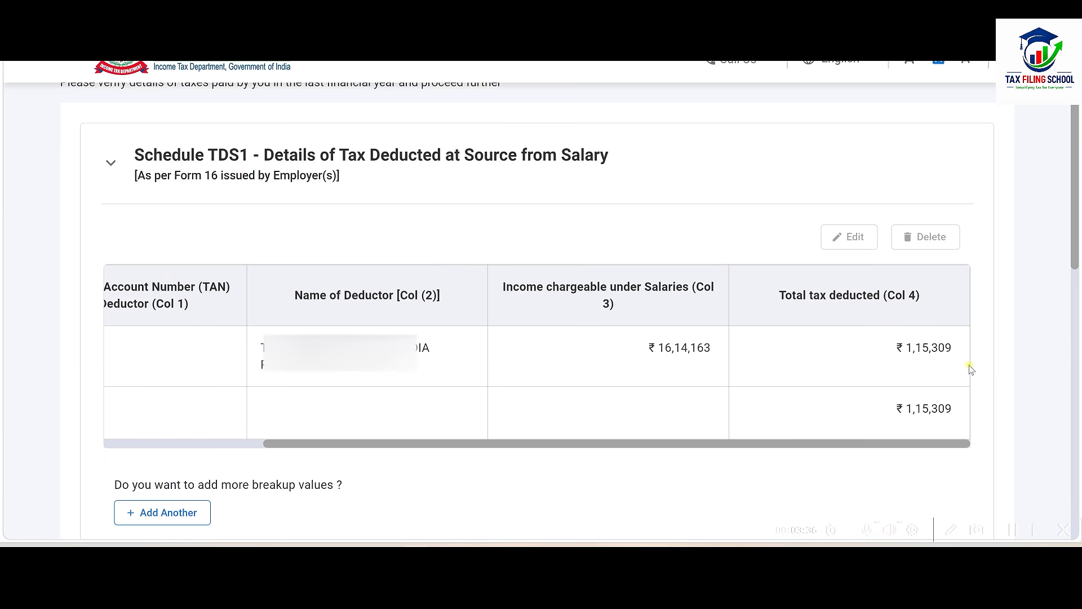
Step: Collapse Schedule TDS1 and confirm taxes paid of ₹1,15,309
key(alt+Tab)
key(alt+Tab)
click(569, 155)
scroll(592, 248, down, 1)
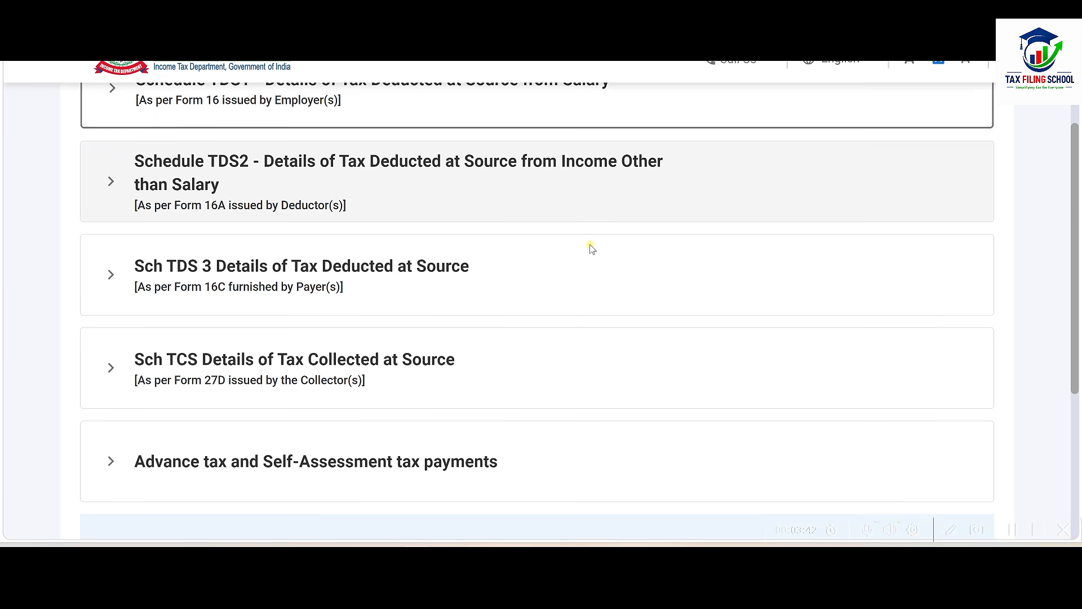
scroll(592, 248, down, 4)
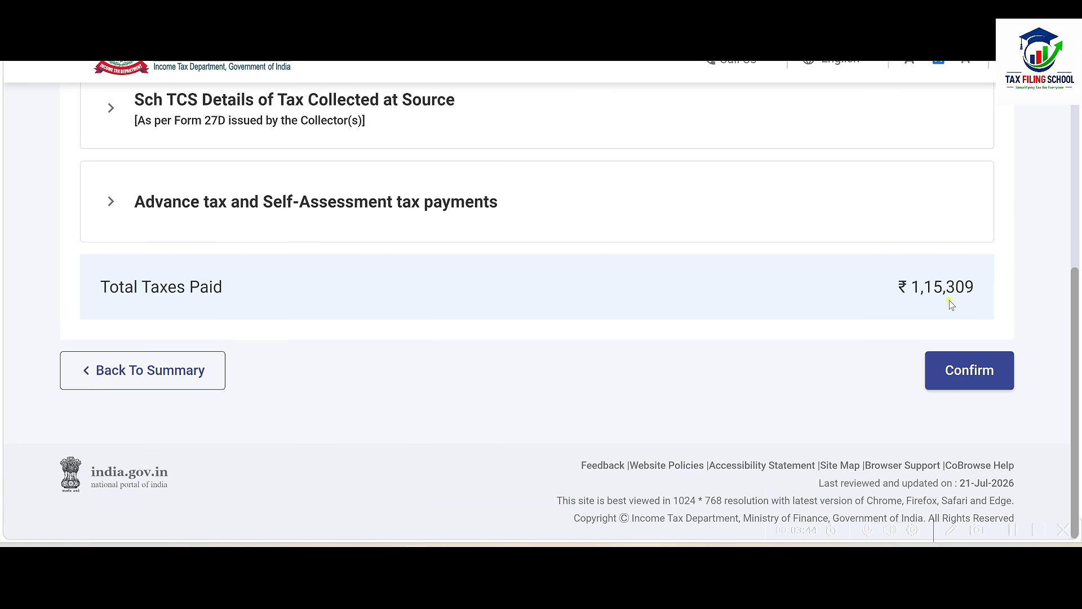
click(981, 372)
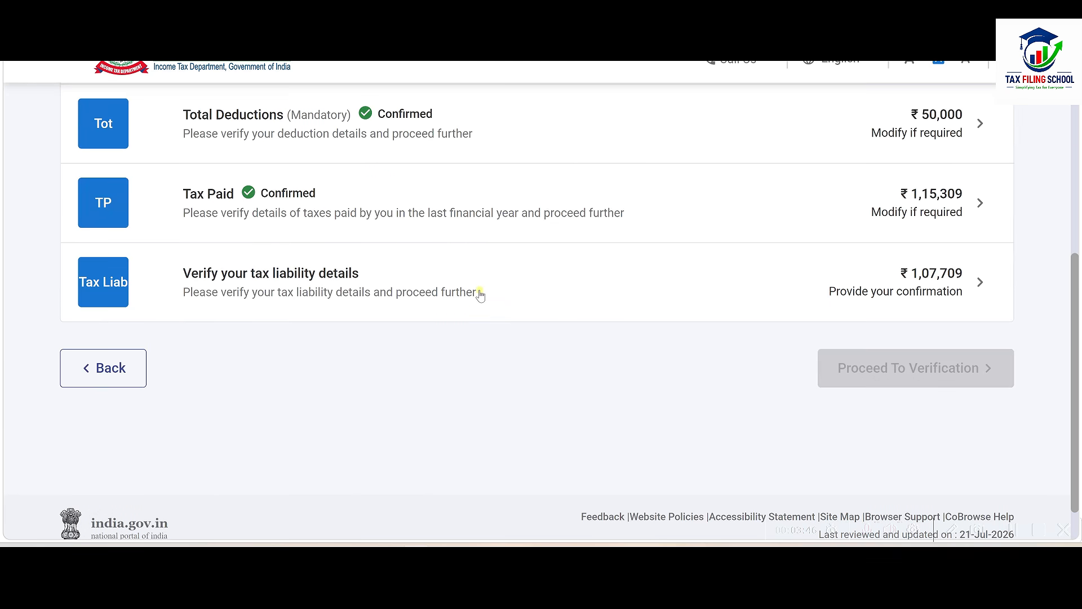
Step: Review and confirm the tax liability of ₹1,07,709
scroll(480, 294, up, 2)
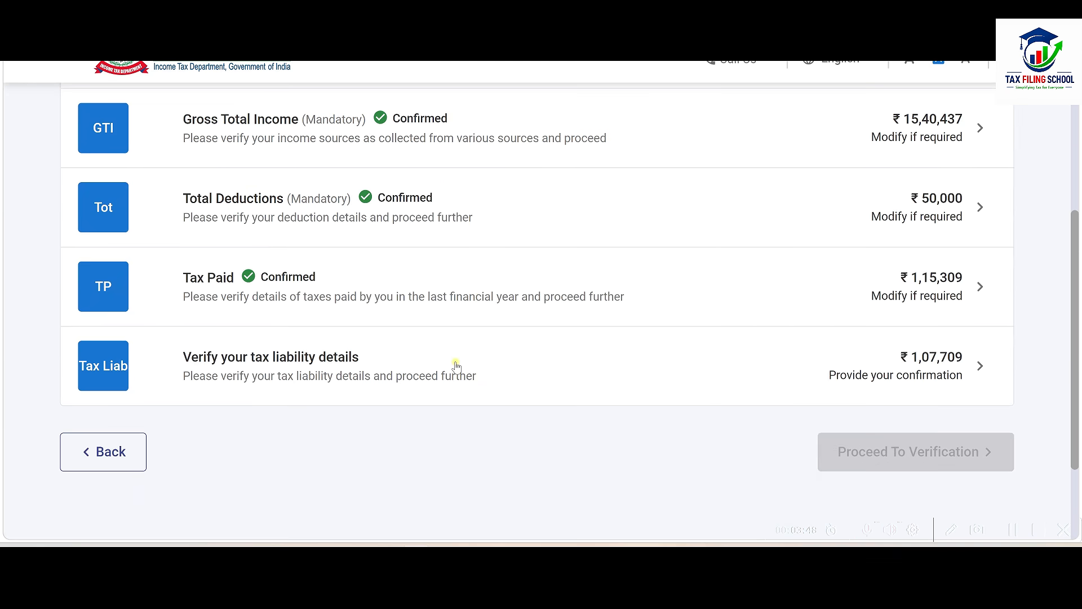
click(565, 375)
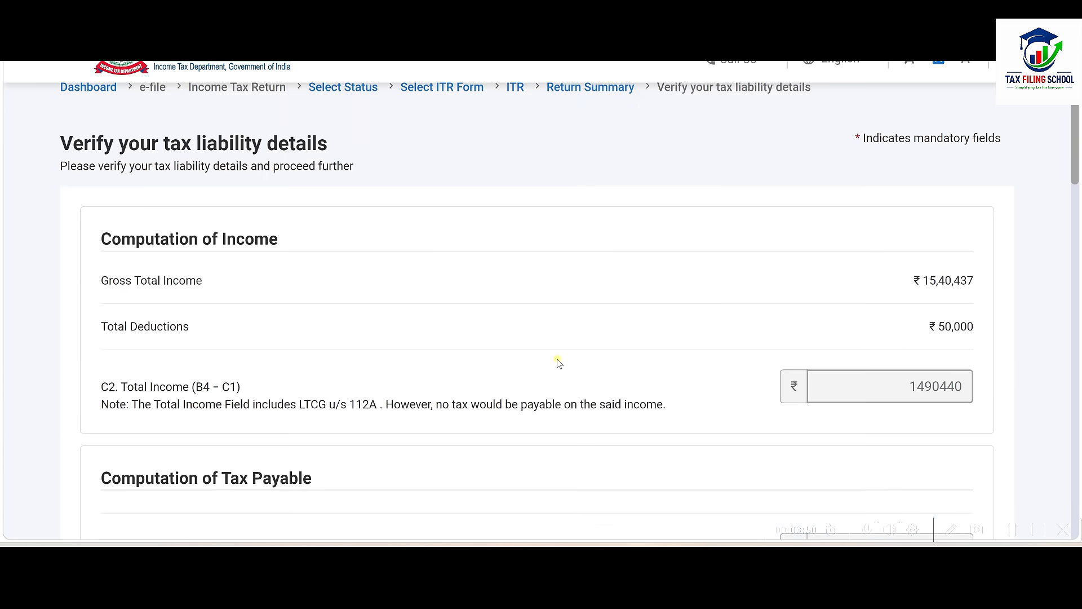
scroll(562, 315, down, 2)
scroll(562, 315, down, 15)
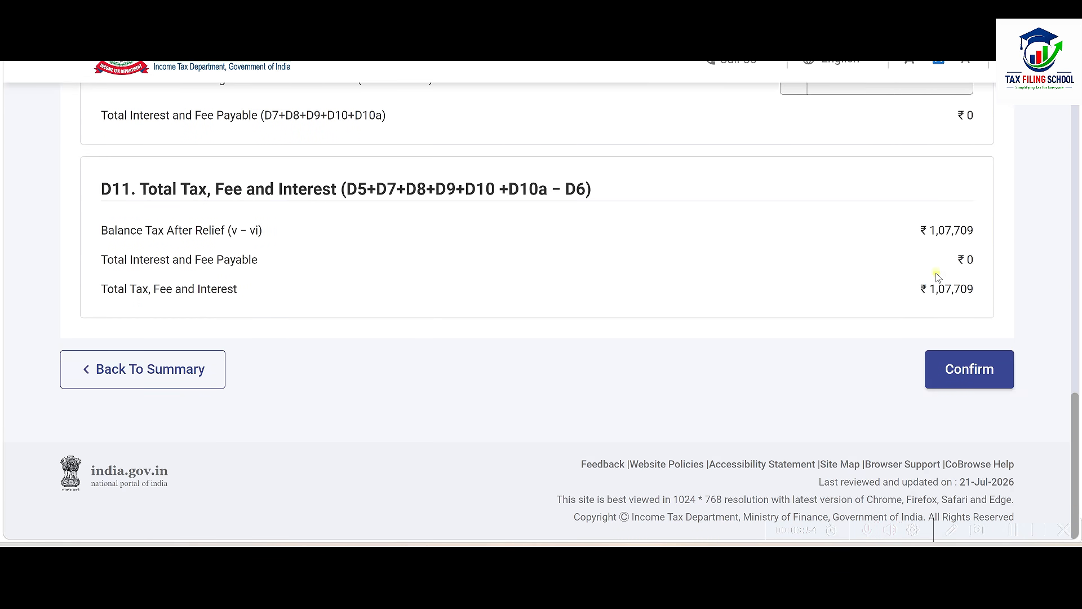
click(947, 369)
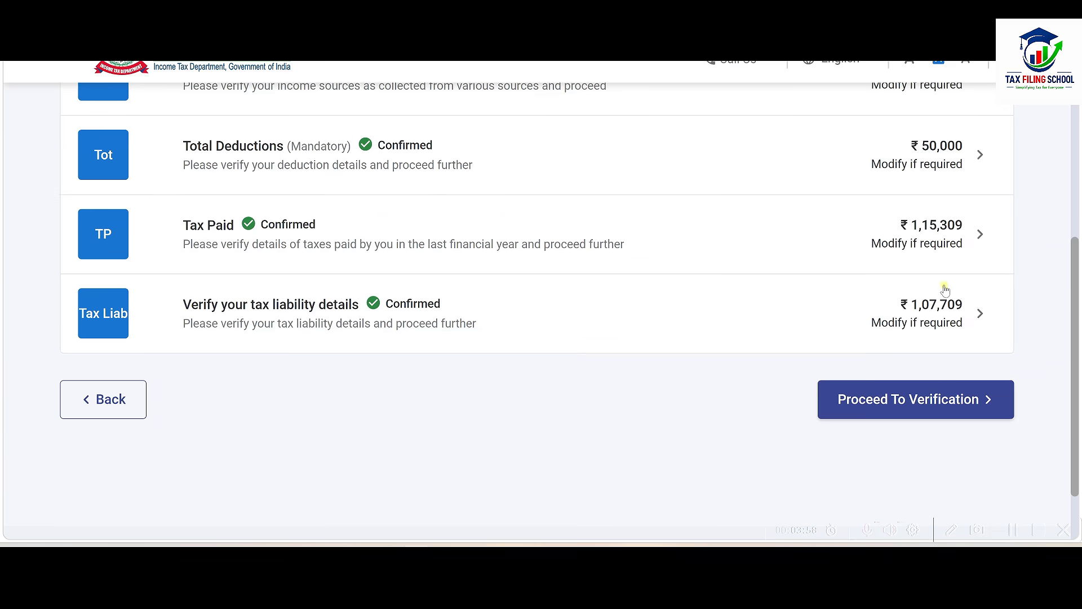
Step: Review the refund tax summary, compare the New Tax Regime sheet, then move to the declaration
click(944, 400)
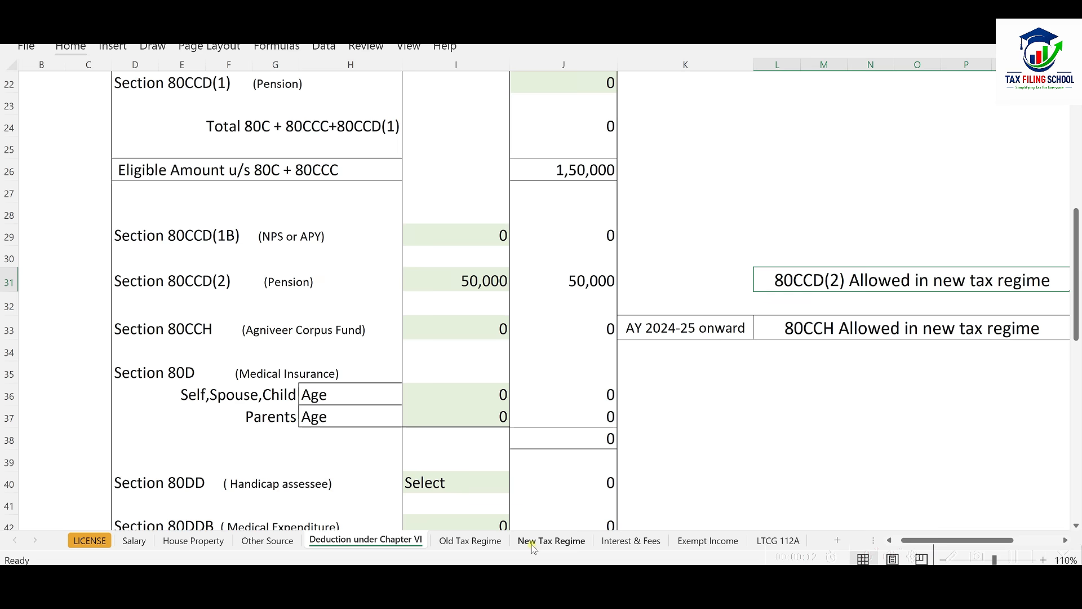
click(533, 542)
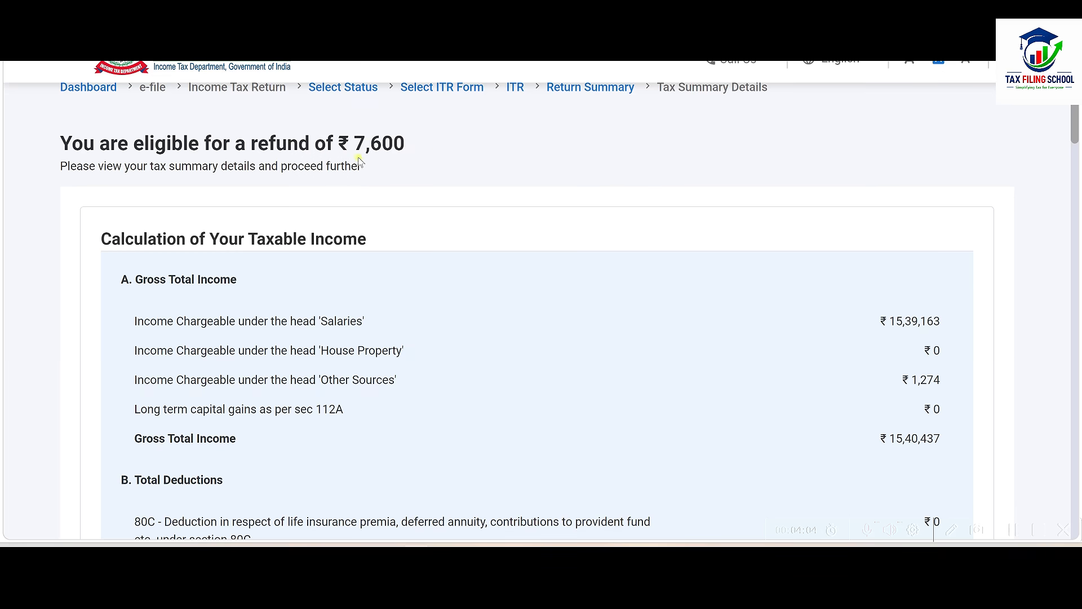
scroll(461, 290, down, 20)
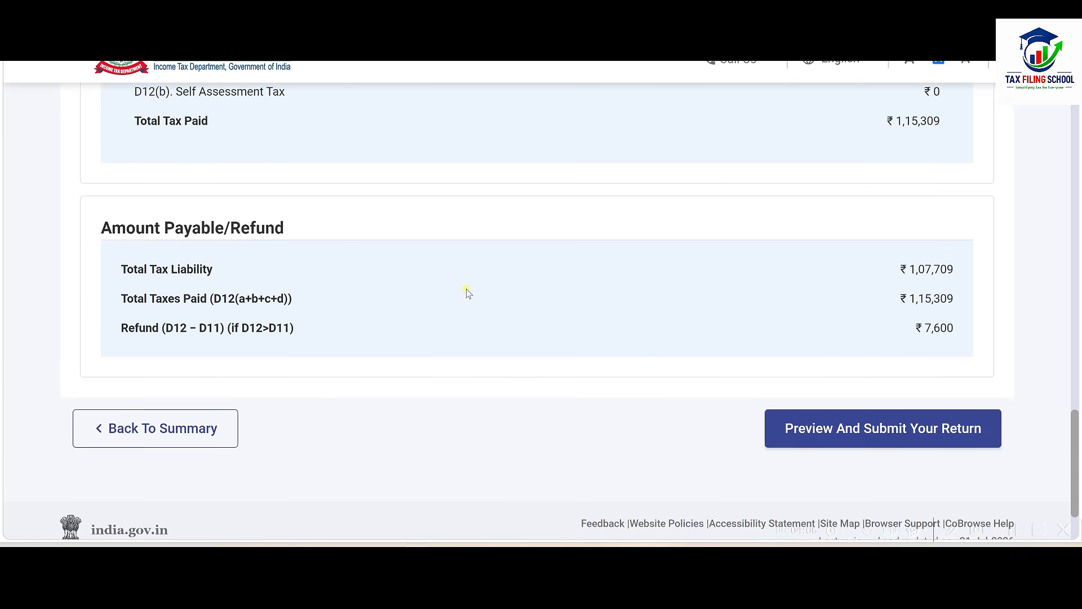
click(880, 400)
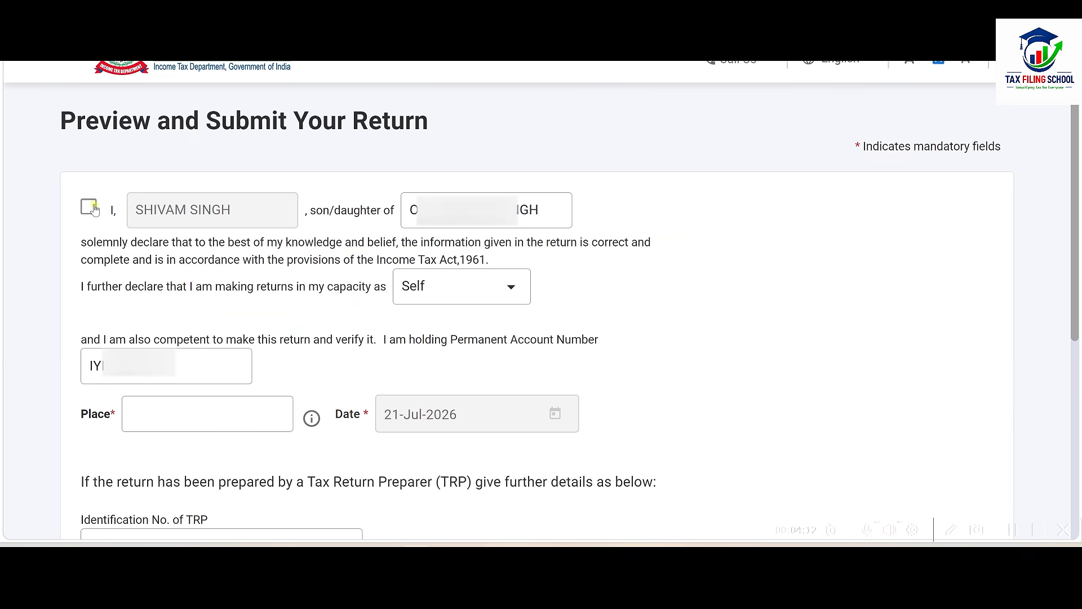
Step: Accept the declaration and enter BANGLORE as the place of filing
click(89, 206)
click(204, 417)
text(BANGLORE)
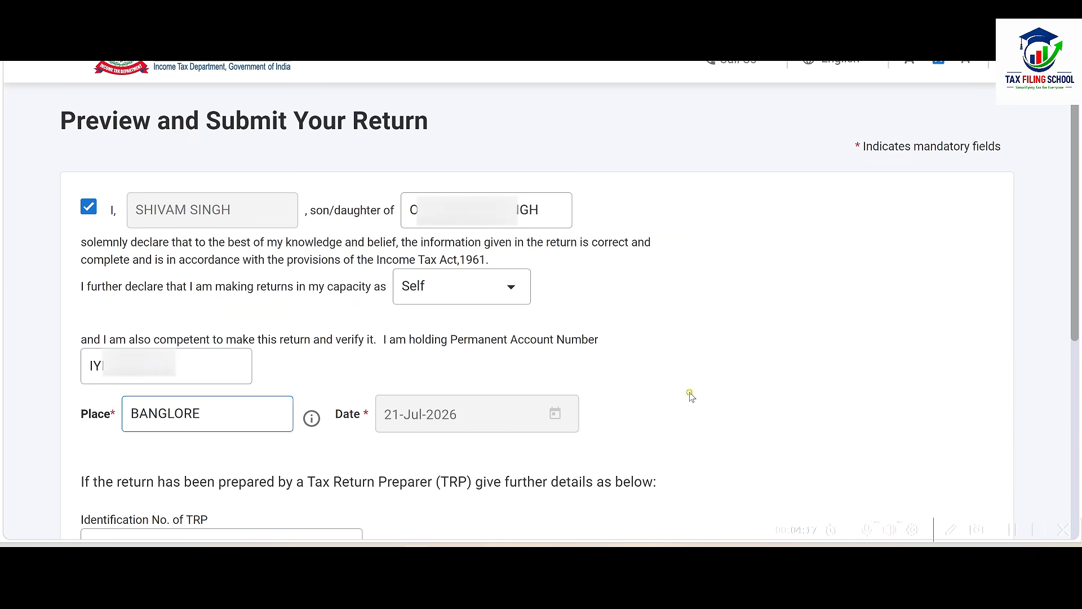
scroll(688, 394, down, 10)
Step: Run validation on the ITR-1, preview it, and pass upload validation
click(945, 342)
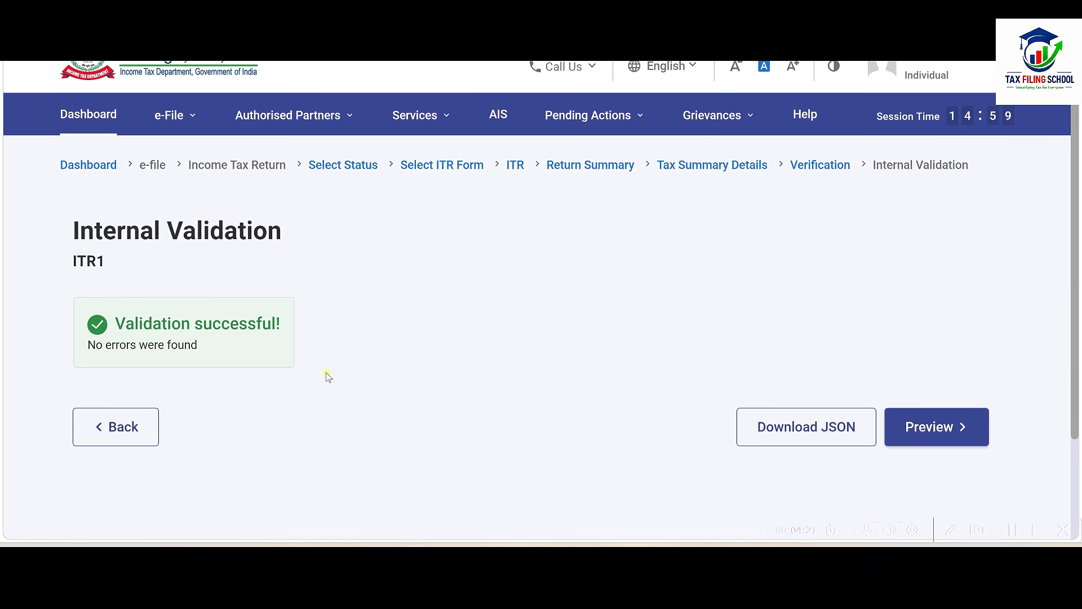
click(940, 426)
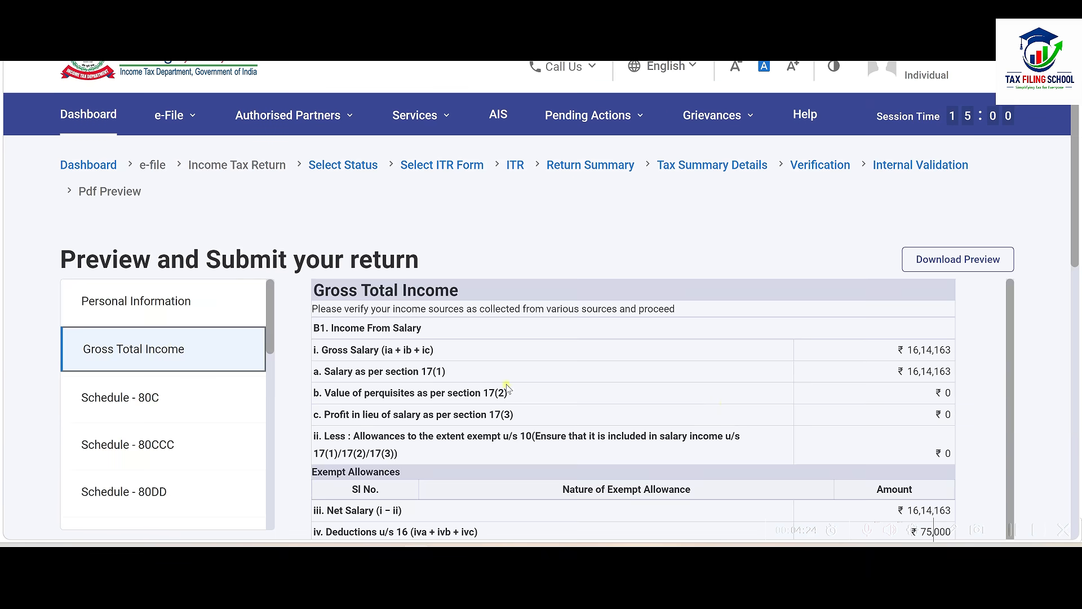
scroll(986, 332, down, 15)
click(940, 356)
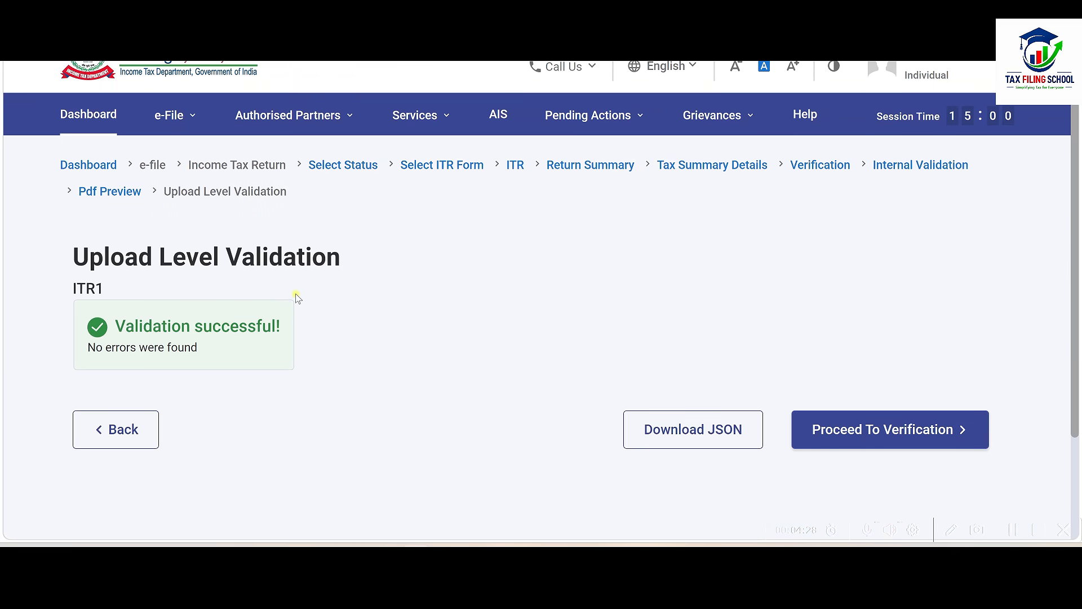
click(911, 430)
Step: Choose to e-verify now using OTP on the Aadhaar-linked mobile
scroll(611, 353, down, 2)
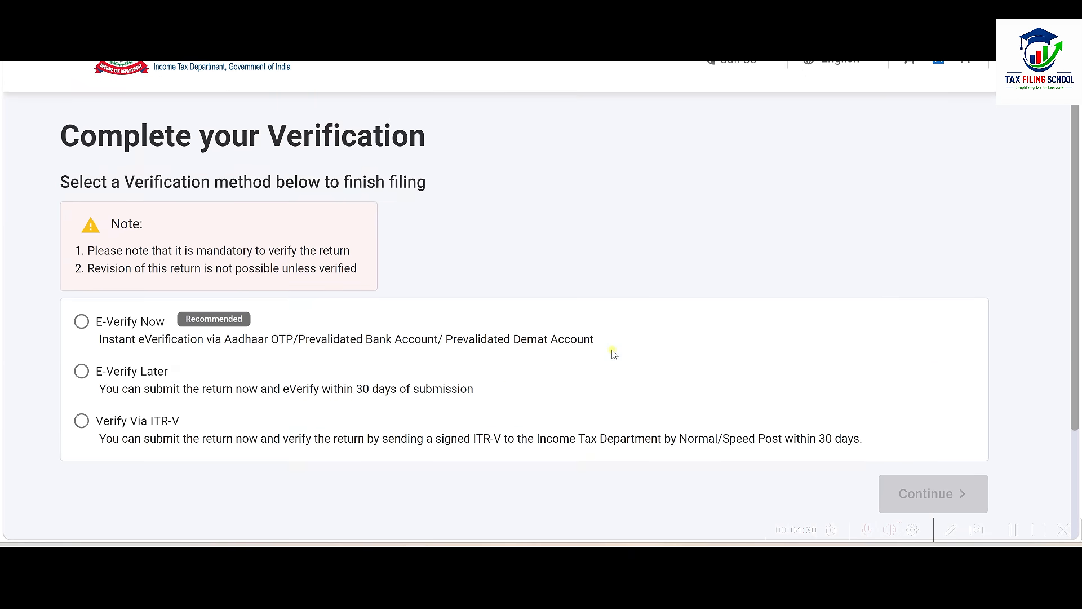
click(81, 319)
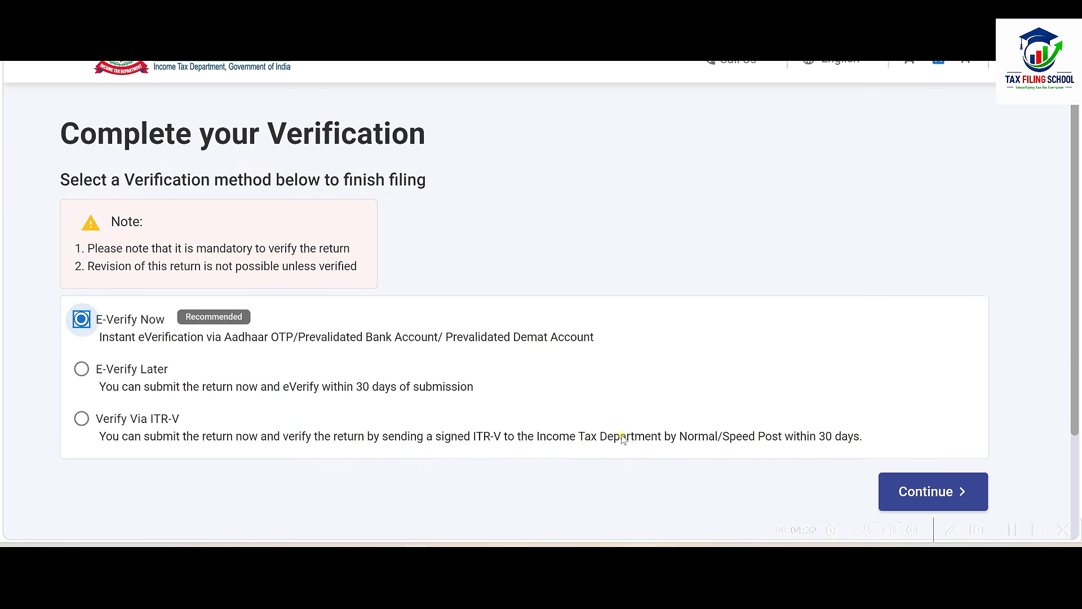
click(933, 492)
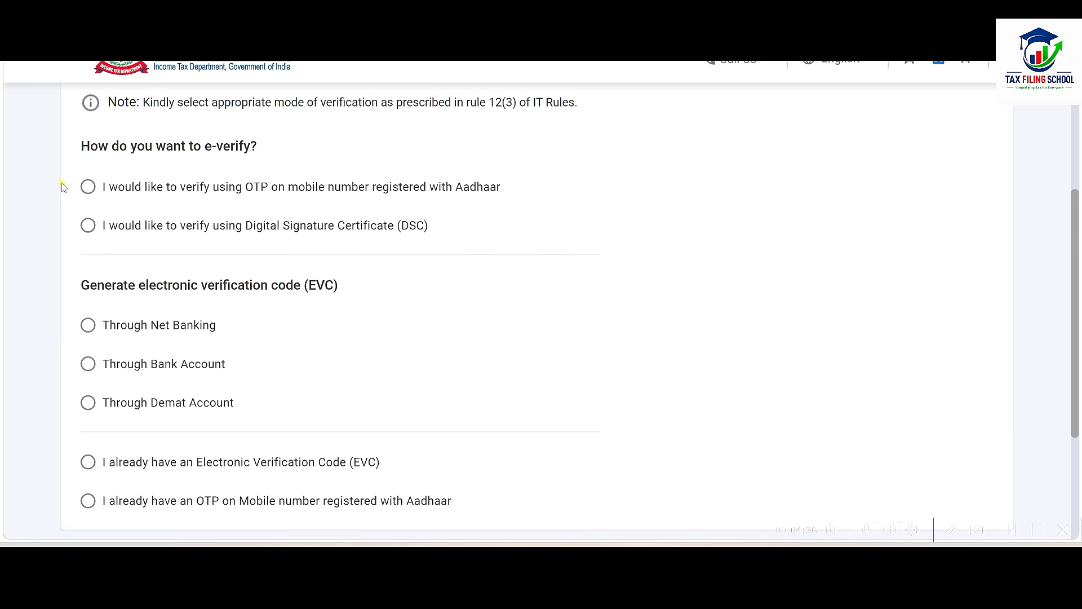
click(88, 186)
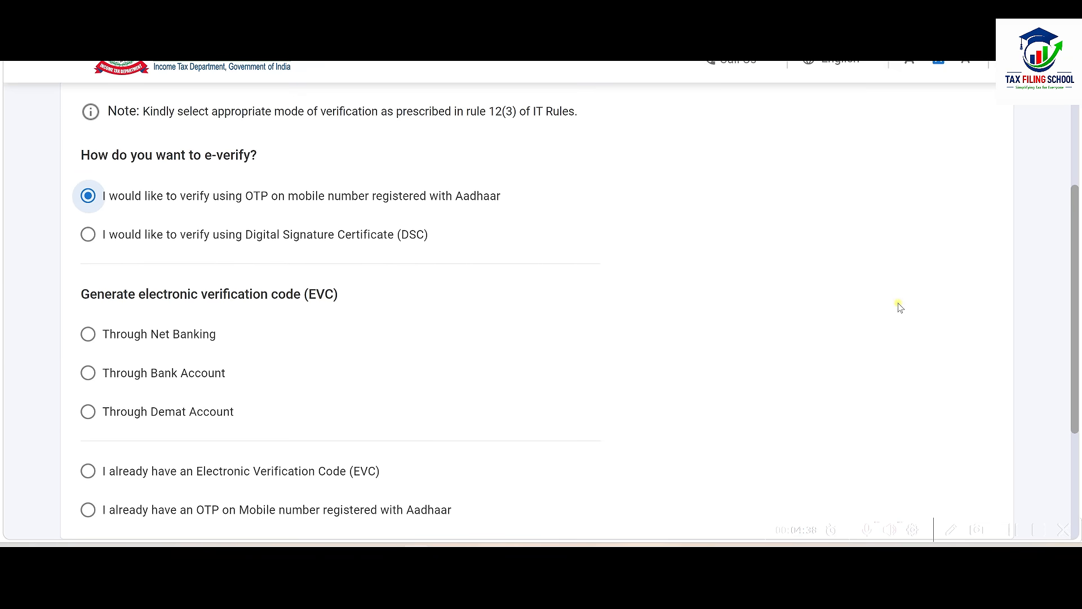
scroll(898, 303, down, 4)
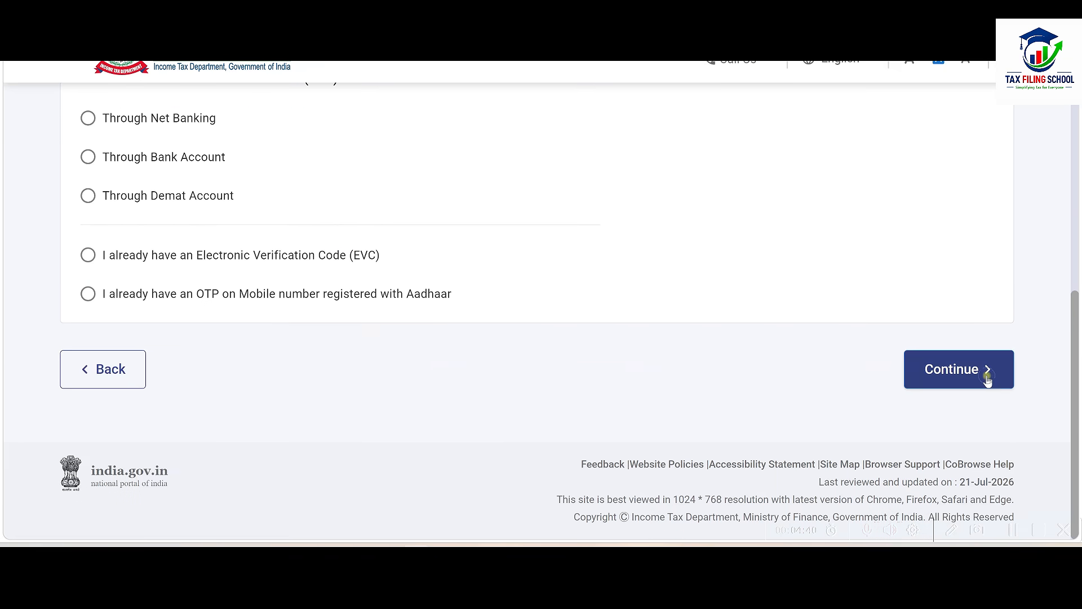
click(988, 380)
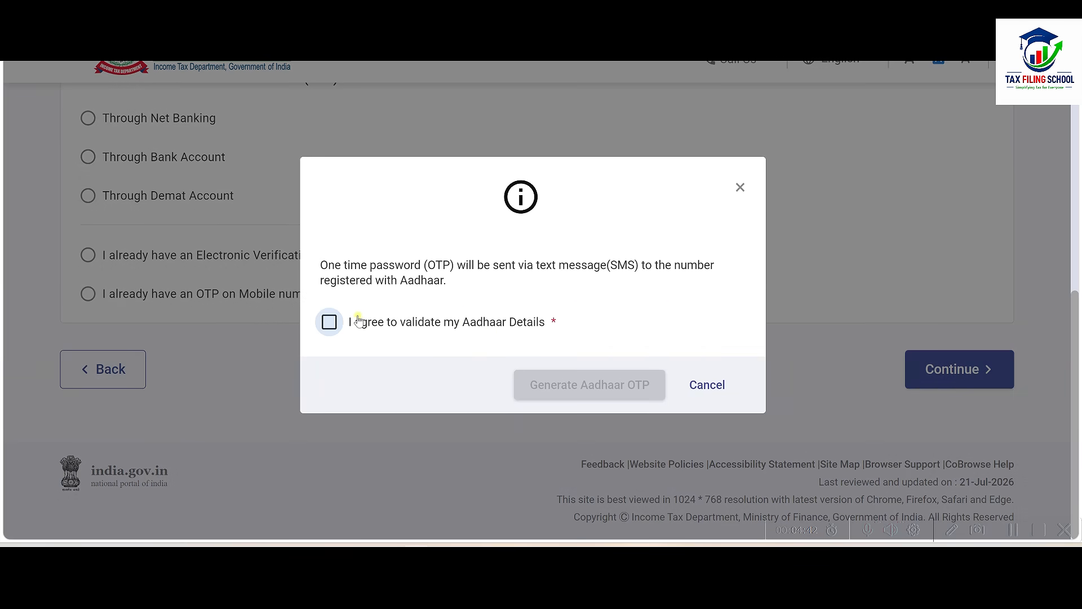
Step: Consent to Aadhaar validation, generate and enter the OTP, validate, and submit the return
click(330, 322)
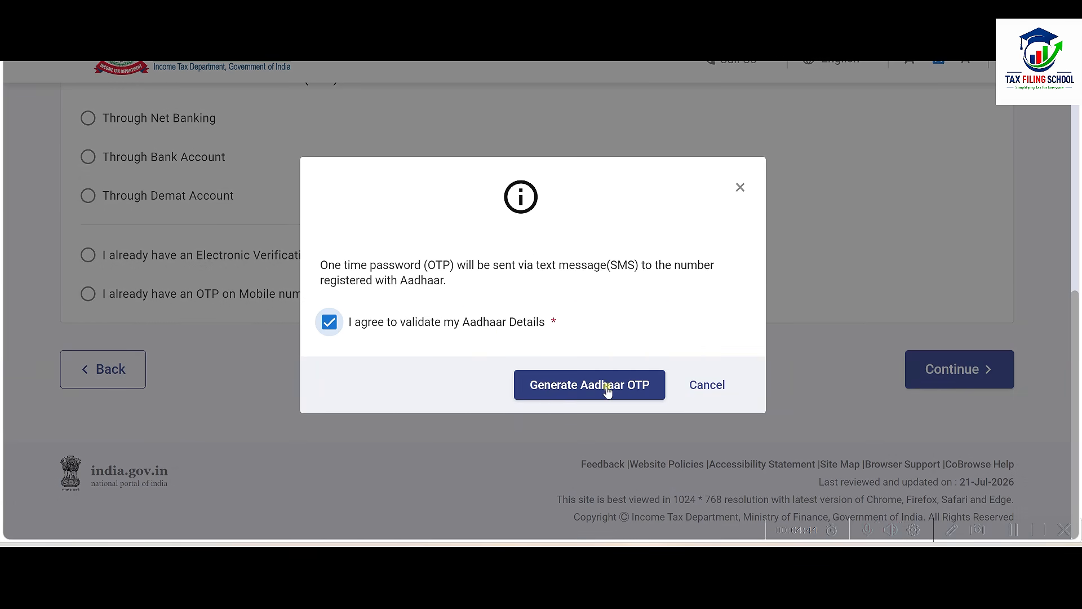
click(599, 388)
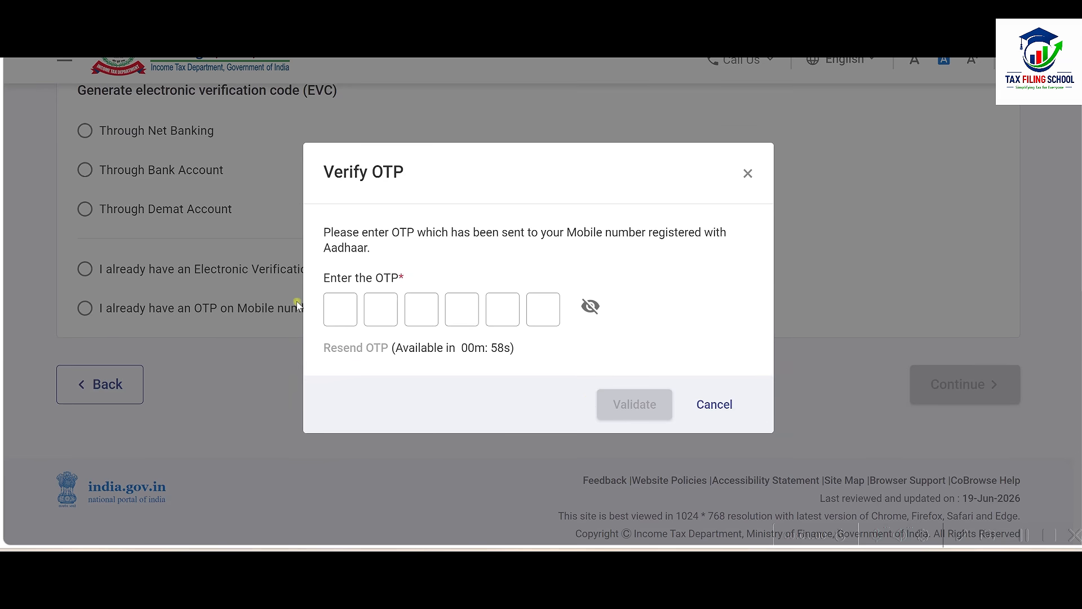
click(339, 307)
text(123)
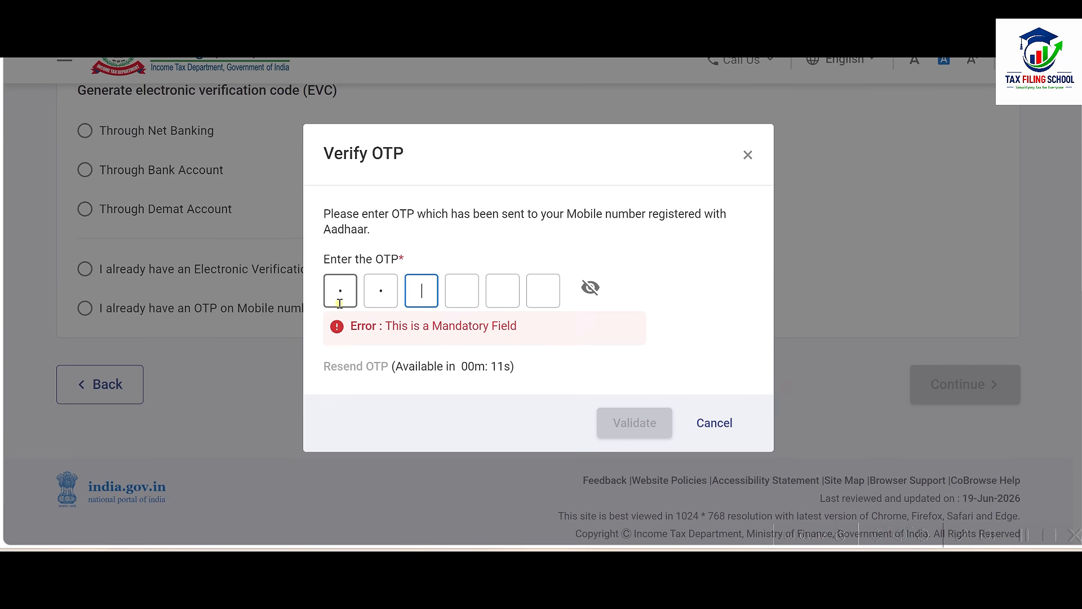
text(456)
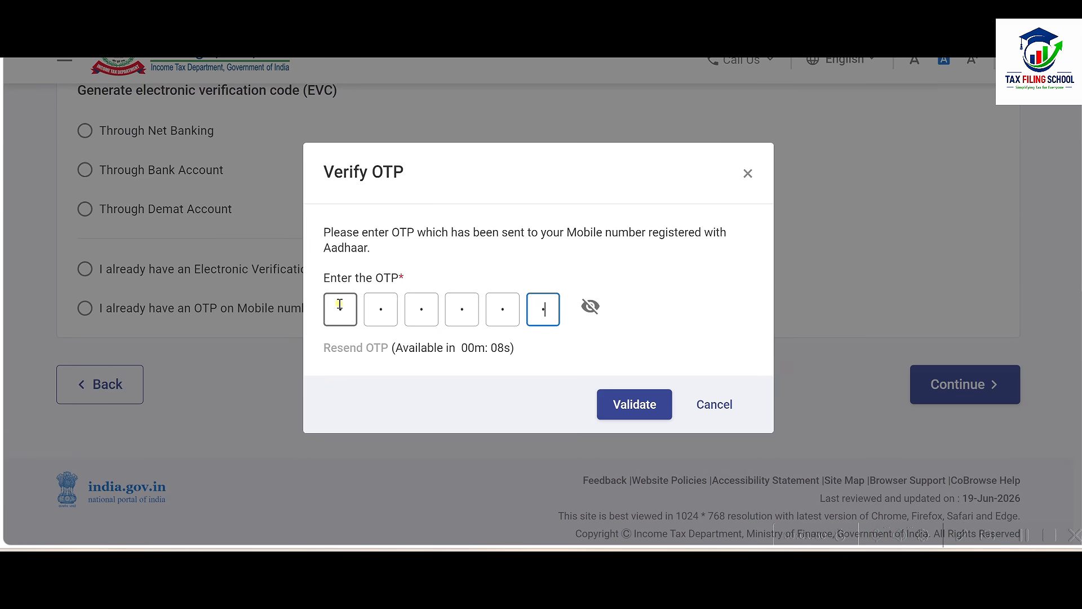
click(630, 402)
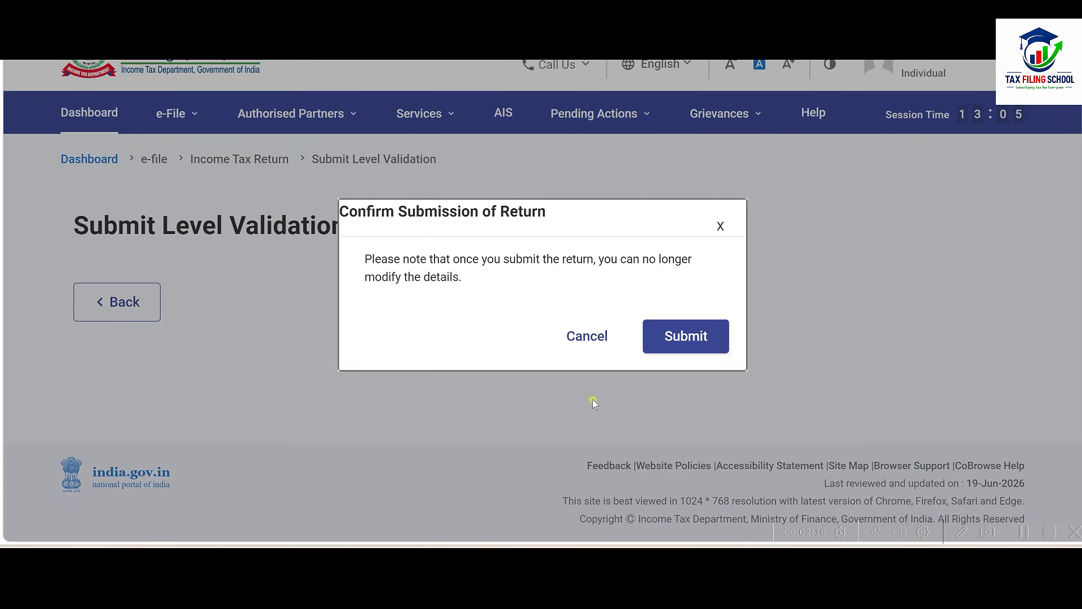
click(696, 338)
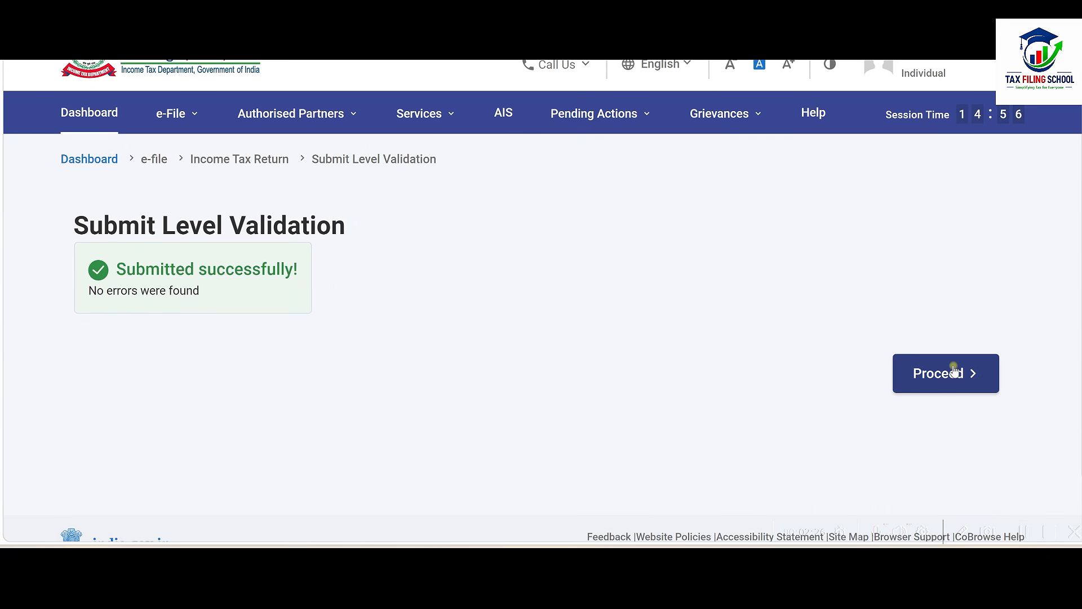
click(945, 383)
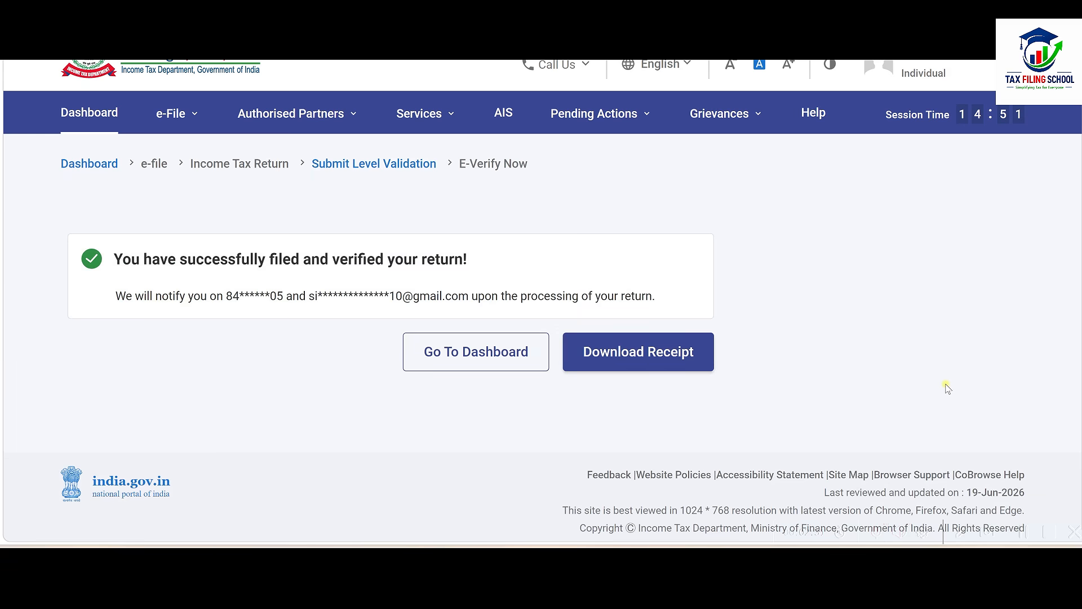